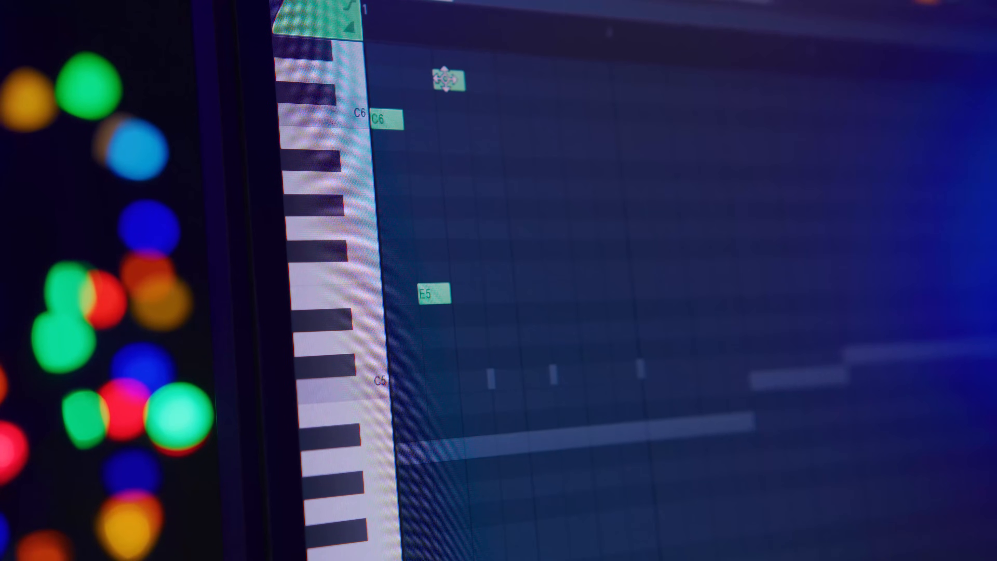
key("space")
left_click_drag(445, 81, 471, 85)
key("space")
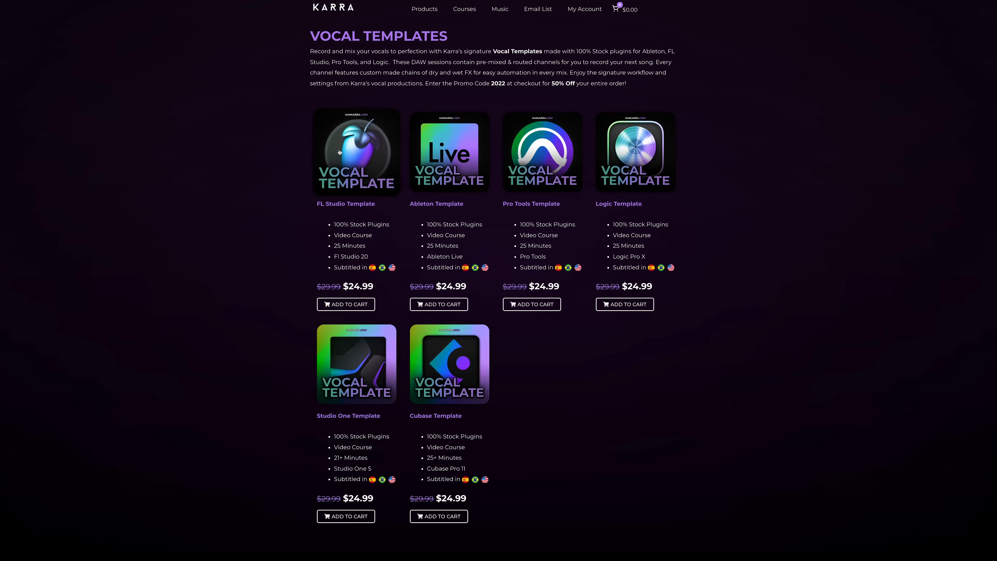
left_click(340, 151)
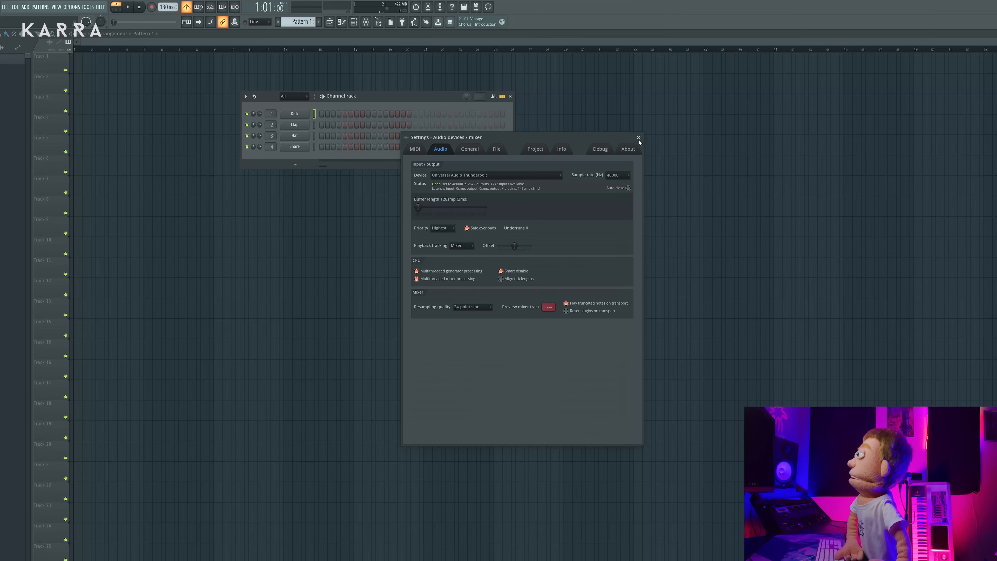
Close the audio settings and add the VST version of Serum as a new generator channel
left_click(638, 138)
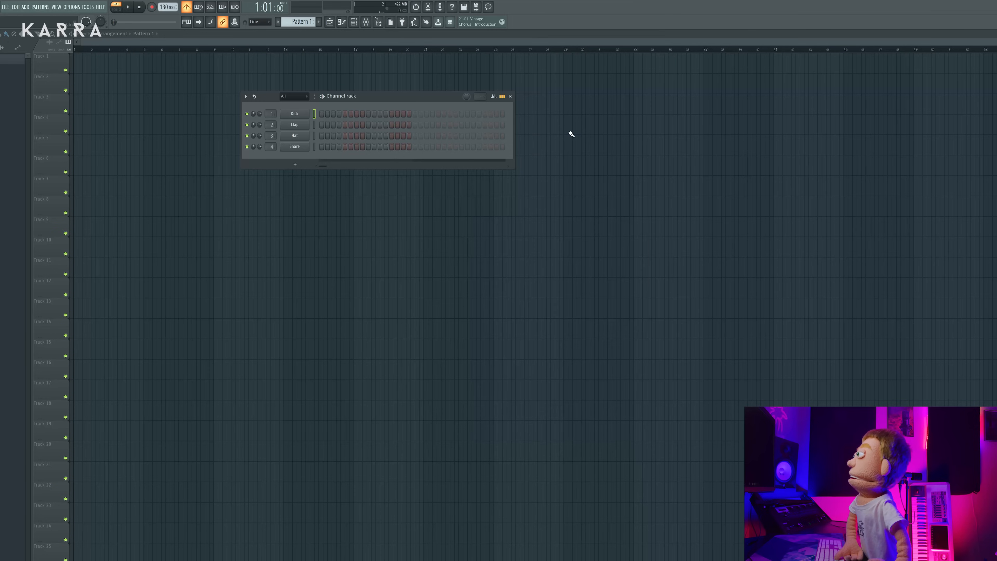
left_click(294, 165)
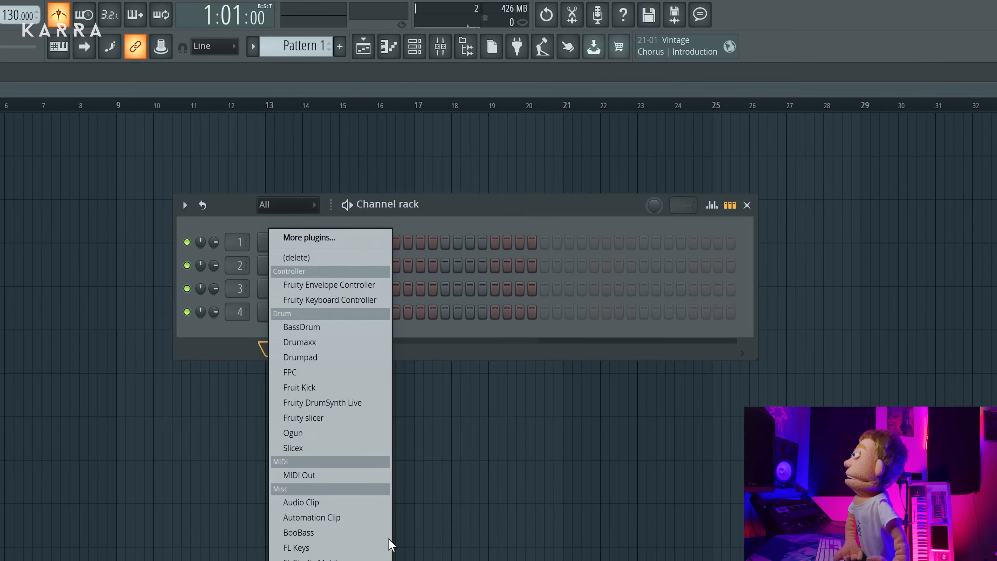
left_click(353, 237)
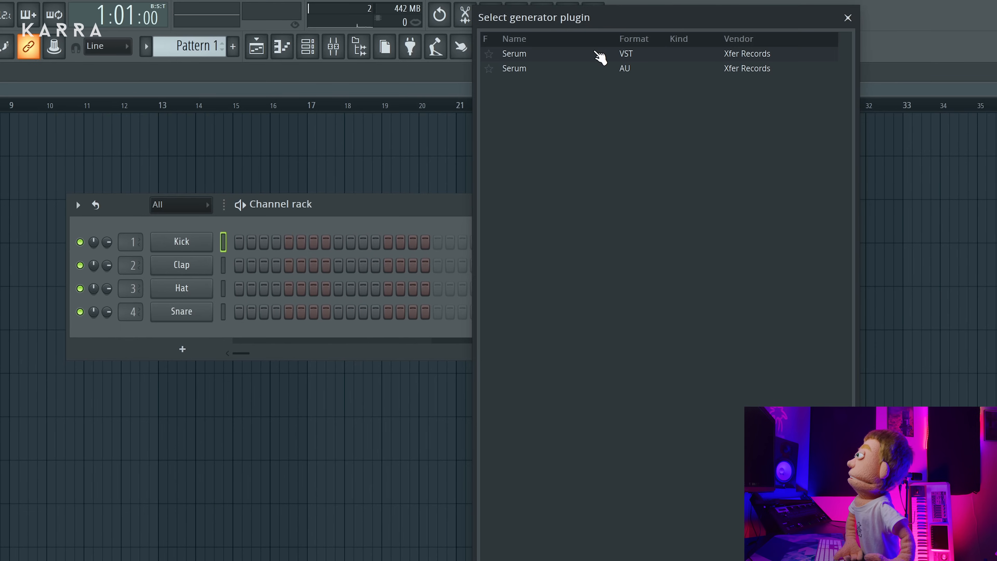
left_click(590, 55)
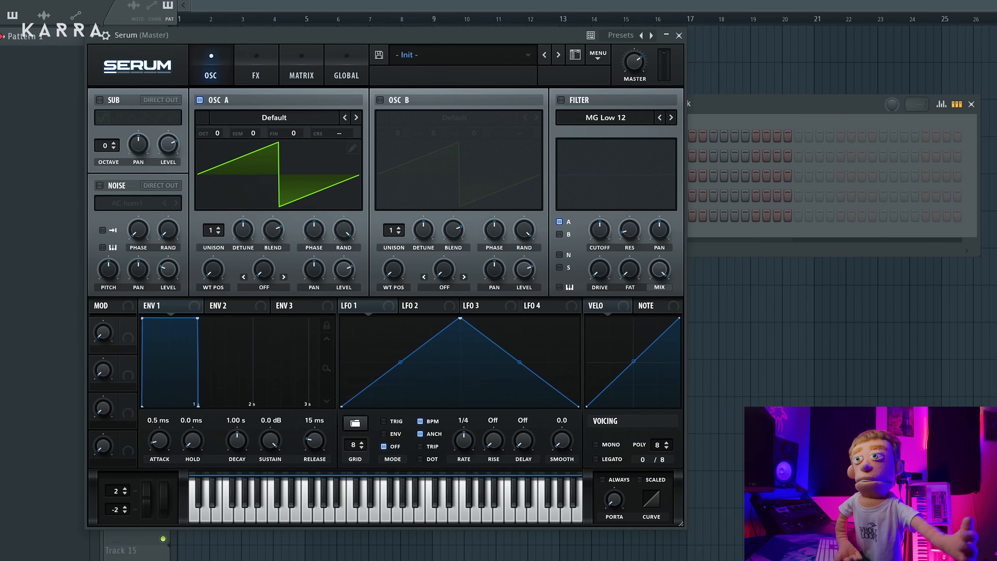
Load the Analog_BD_Sin wavetable into oscillator A and enable Serum's reverb effect
left_click(256, 170)
left_click(257, 168)
left_click(308, 117)
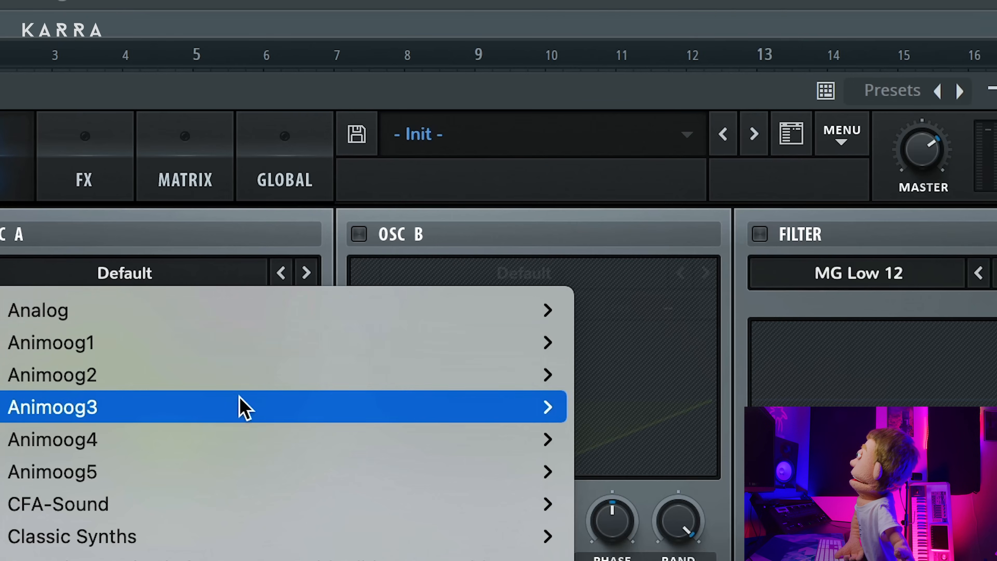
mouse_move(478, 322)
left_click(663, 375)
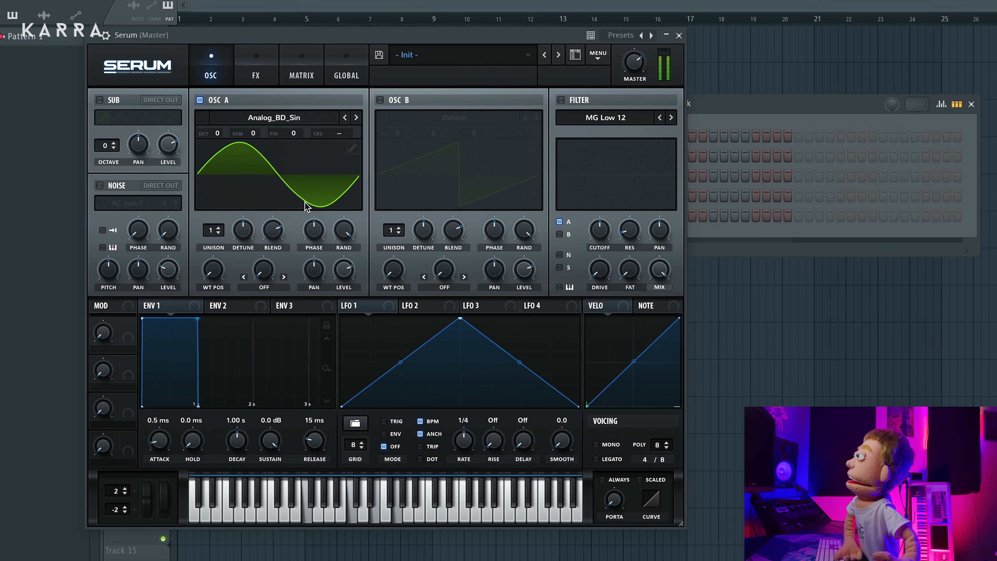
left_click(257, 75)
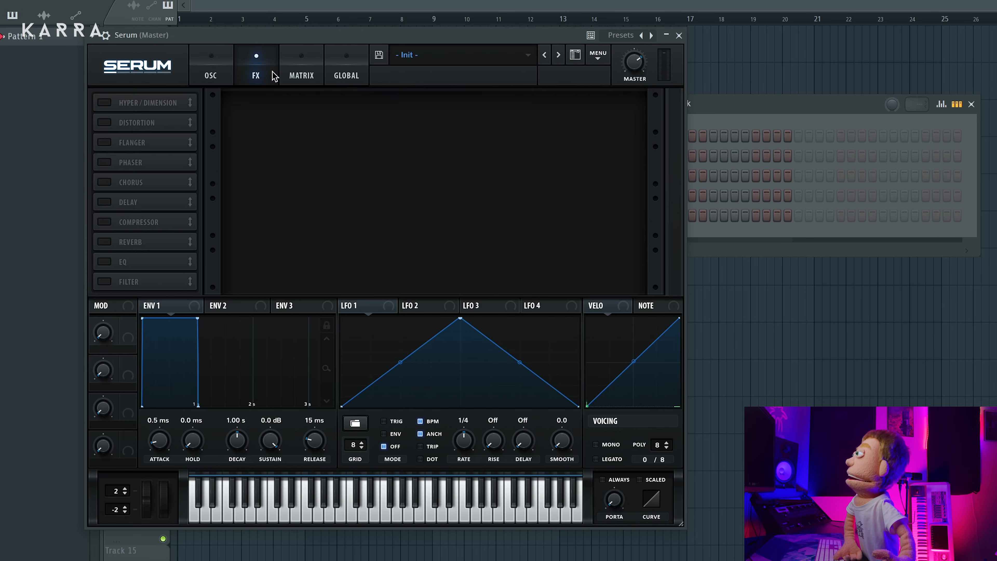
left_click(104, 242)
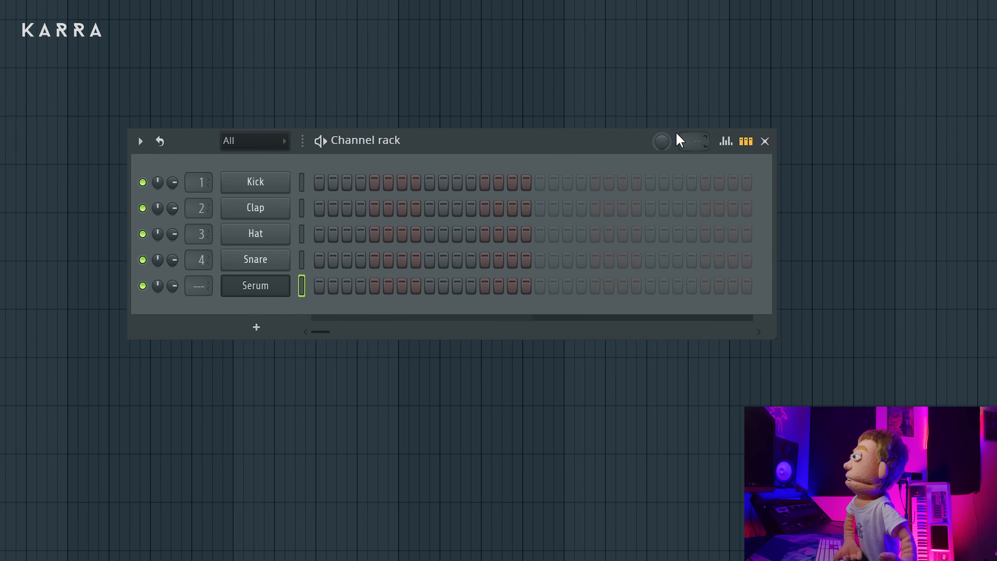
Extend the channel rack pattern to 32 steps and open the Serum channel's piano roll
left_click_drag(699, 142, 699, 104)
left_click_drag(776, 338, 664, 342)
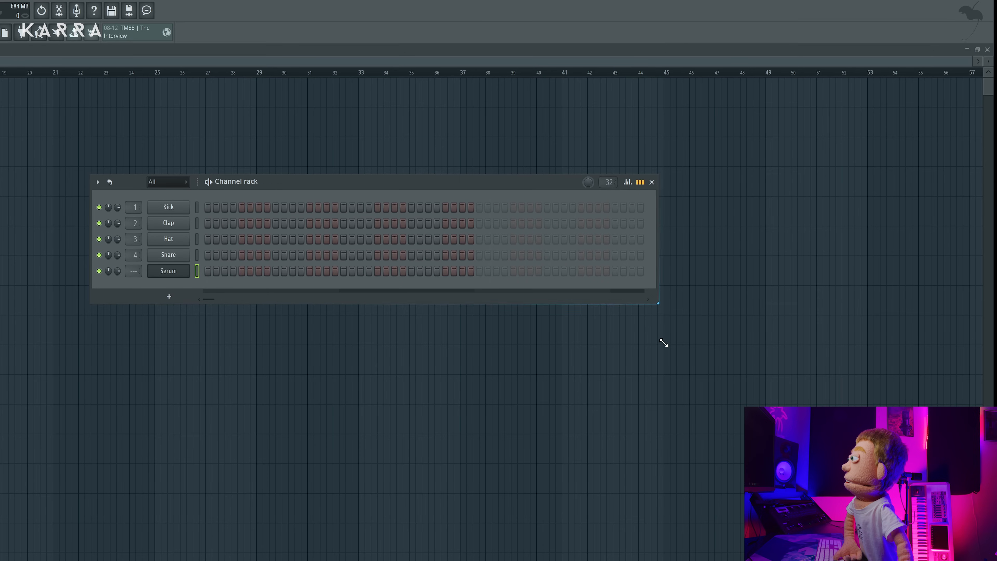
right_click(166, 275)
left_click(204, 272)
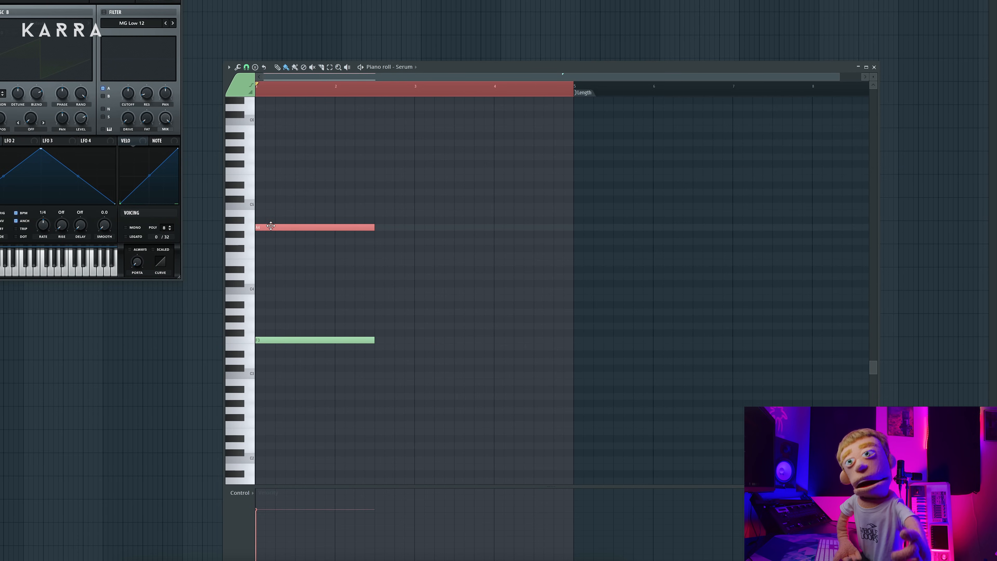
Add a second two-note chord of G3 and B4 directly after the first chord and shorten it to half a bar
key("space")
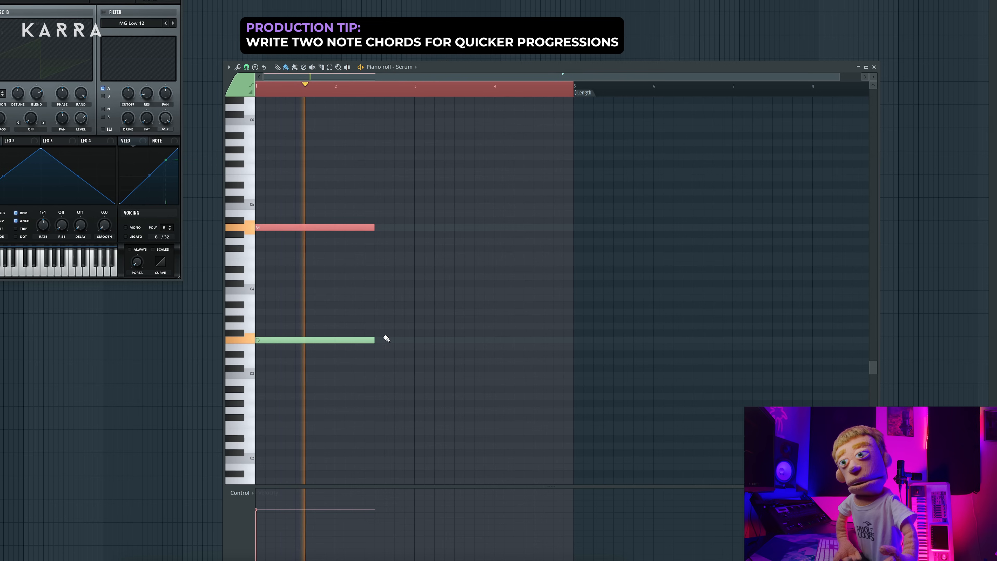
left_click(384, 326)
left_click_drag(384, 326, 392, 325)
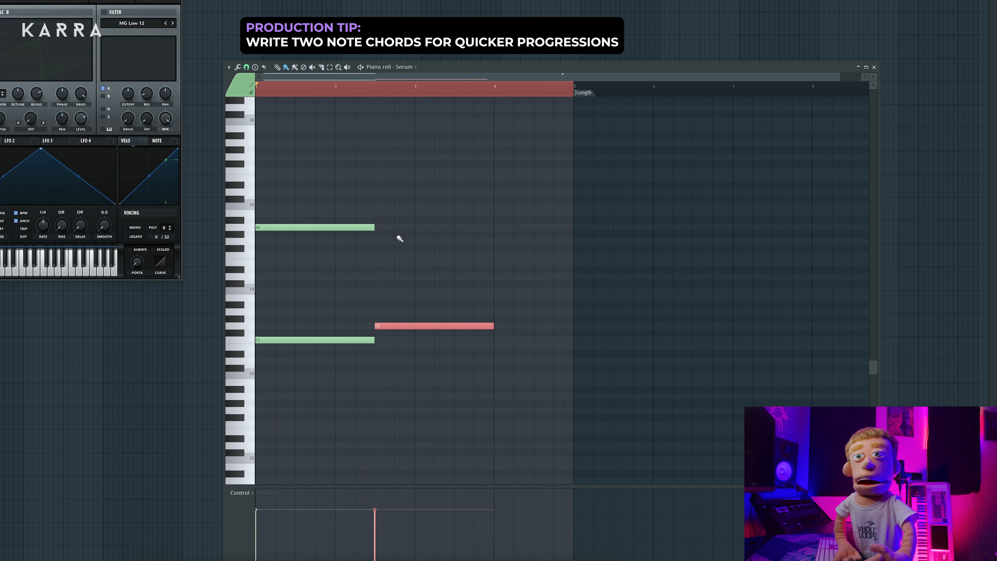
key("space")
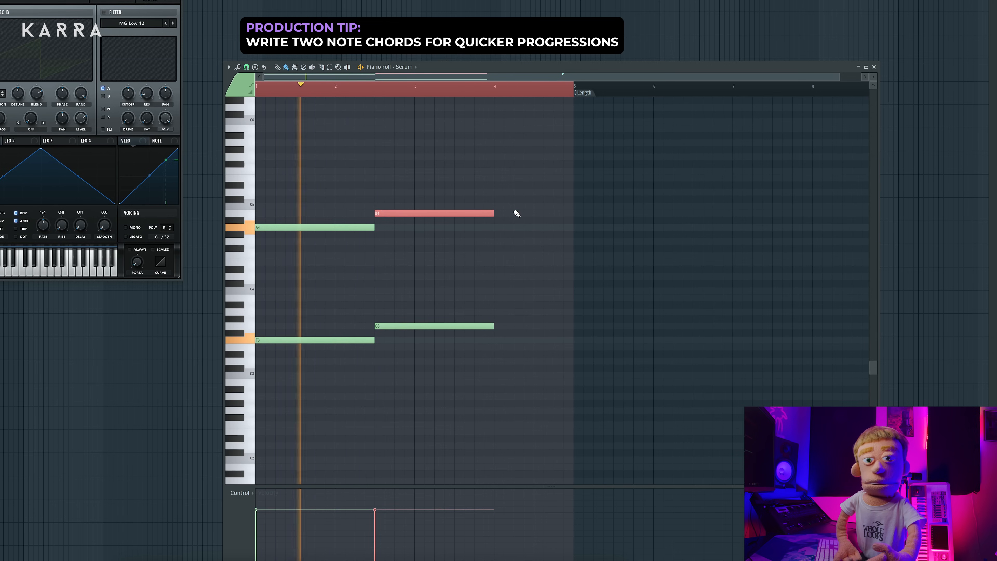
key("space")
left_click_drag(447, 219, 400, 220)
key("space")
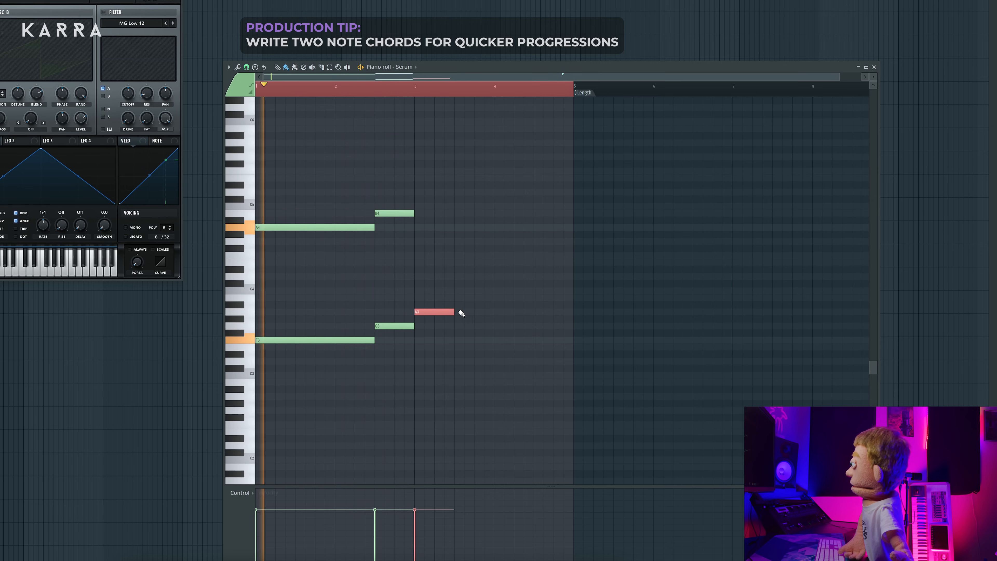
Add a third two-note chord of A3 and C5 spanning bars 3 and 4, and close the piano roll
left_click_drag(452, 313, 572, 309)
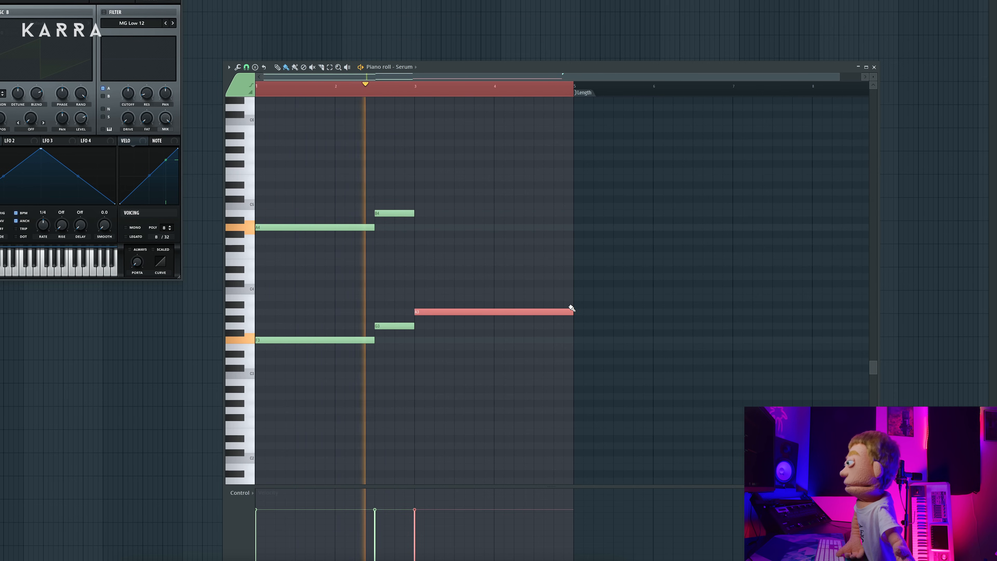
left_click(428, 206)
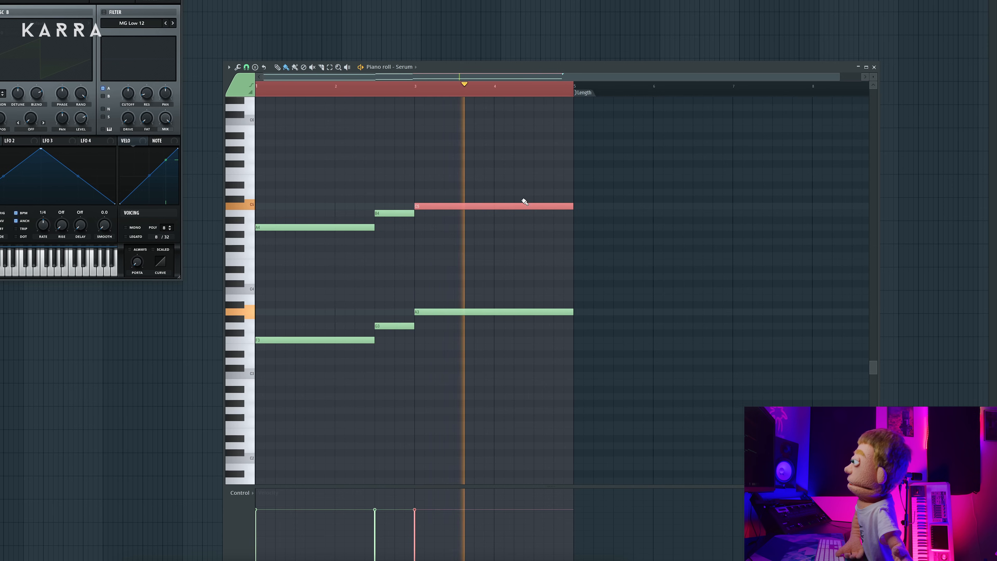
left_click(874, 67)
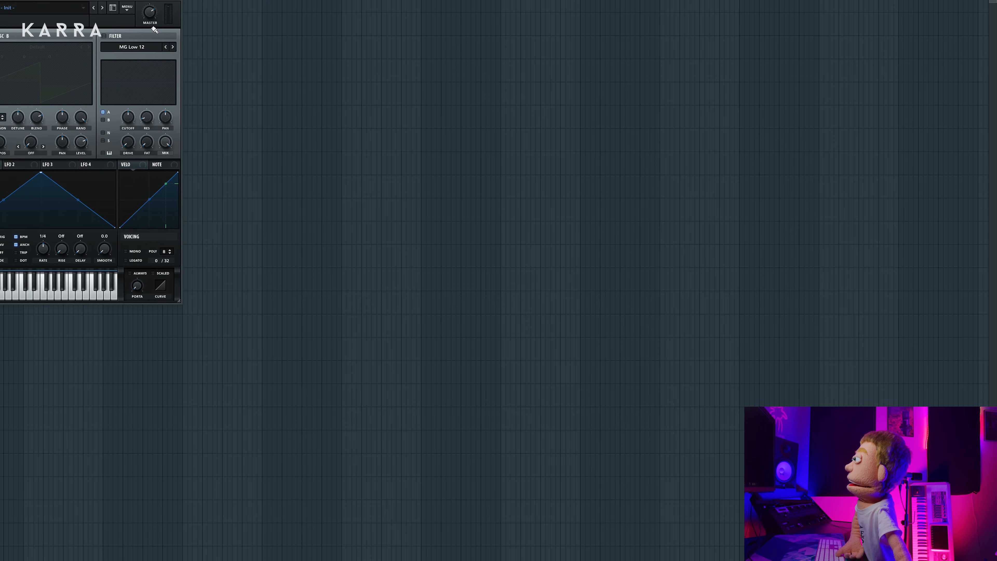
Replace the Serum #2 channel with reFX Nexus and load a preset from its Piano category
key("F6")
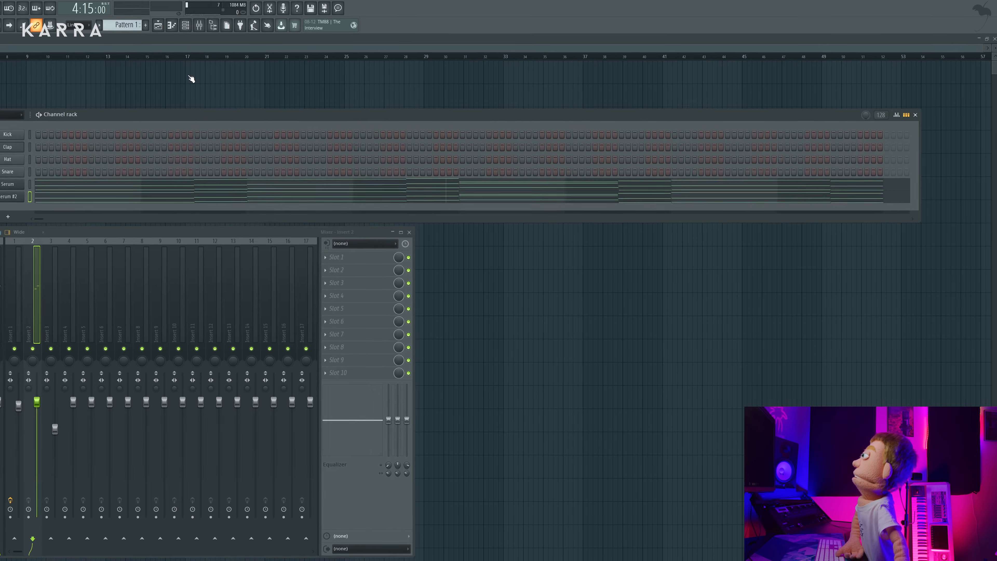
right_click(105, 193)
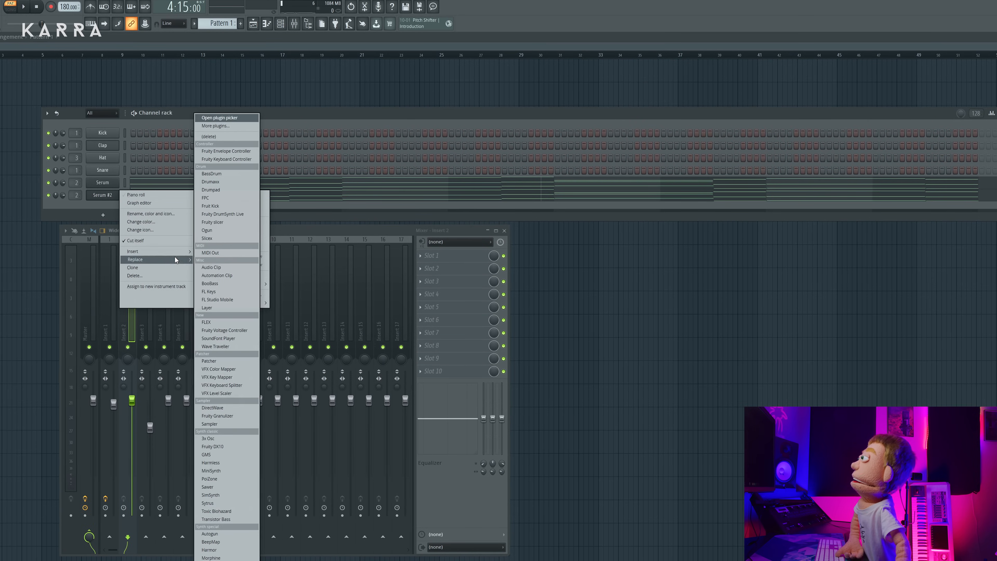
mouse_move(177, 254)
left_click(215, 125)
type("nexus")
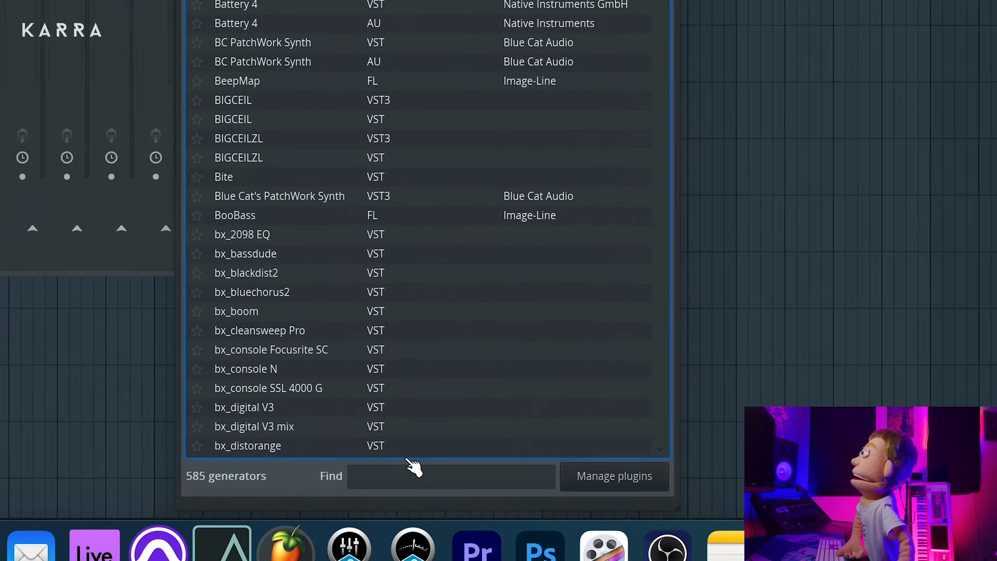
double_click(212, 156)
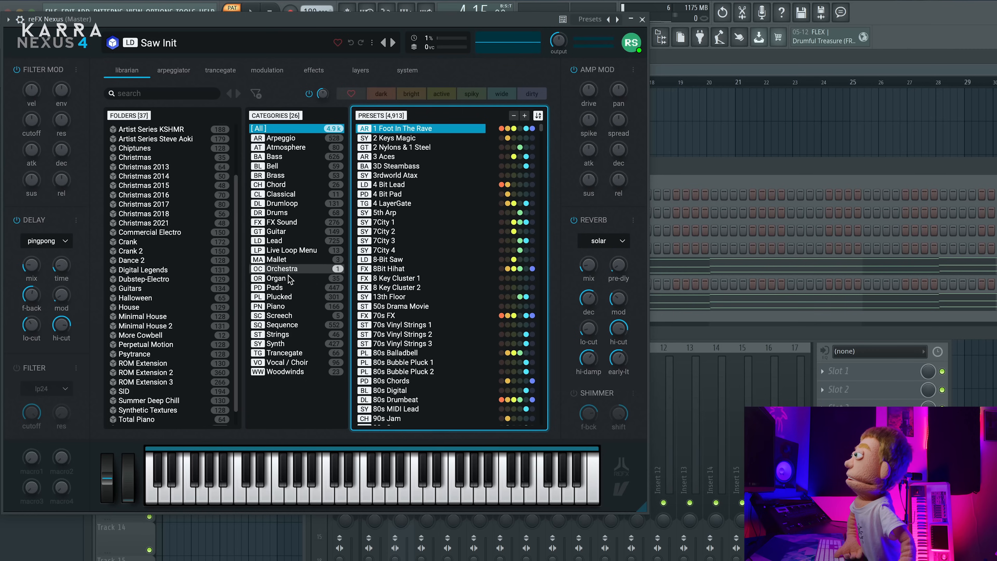
left_click(291, 306)
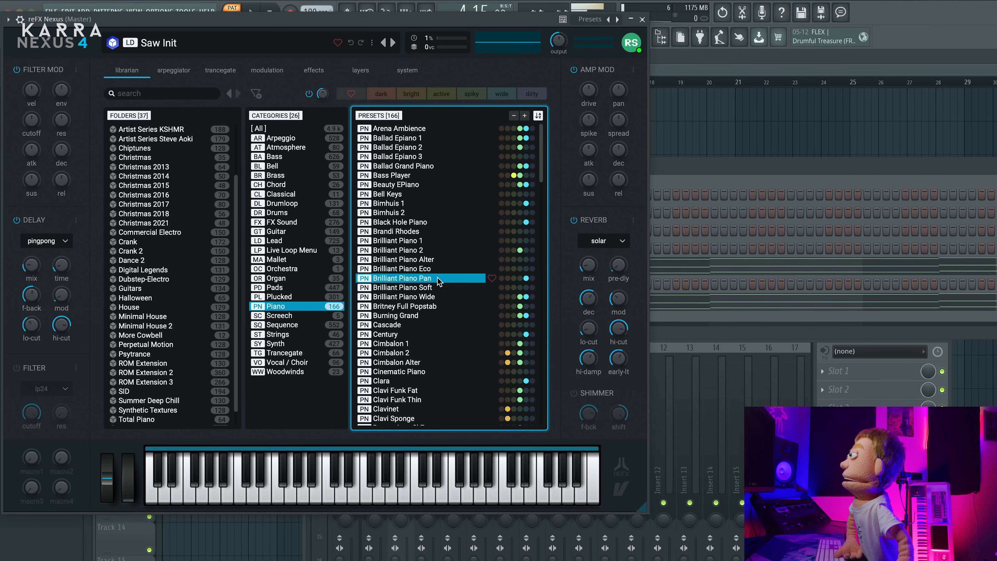
left_click(425, 202)
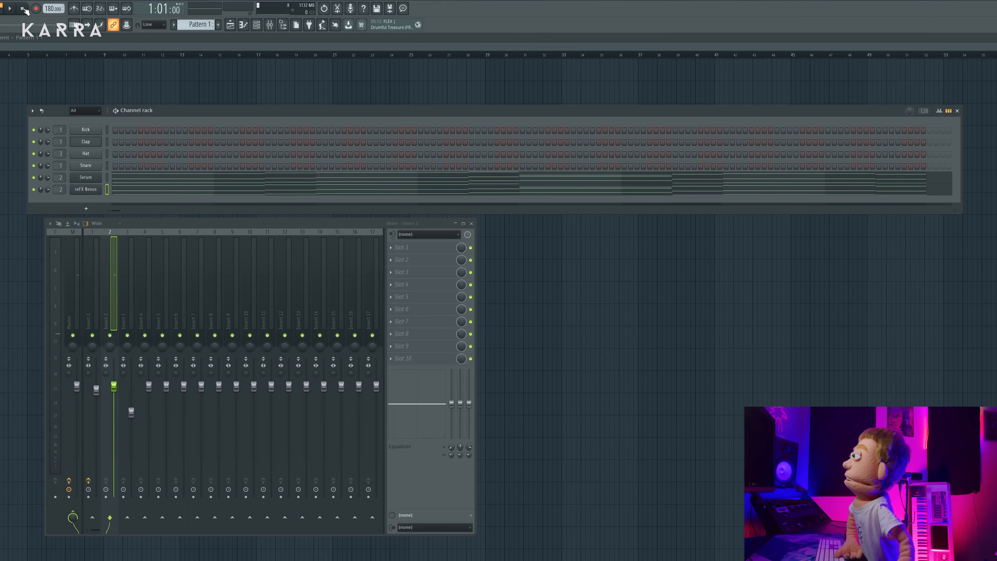
Play the pattern and raise the top note of the chord in bar 5 by one octave
key("space")
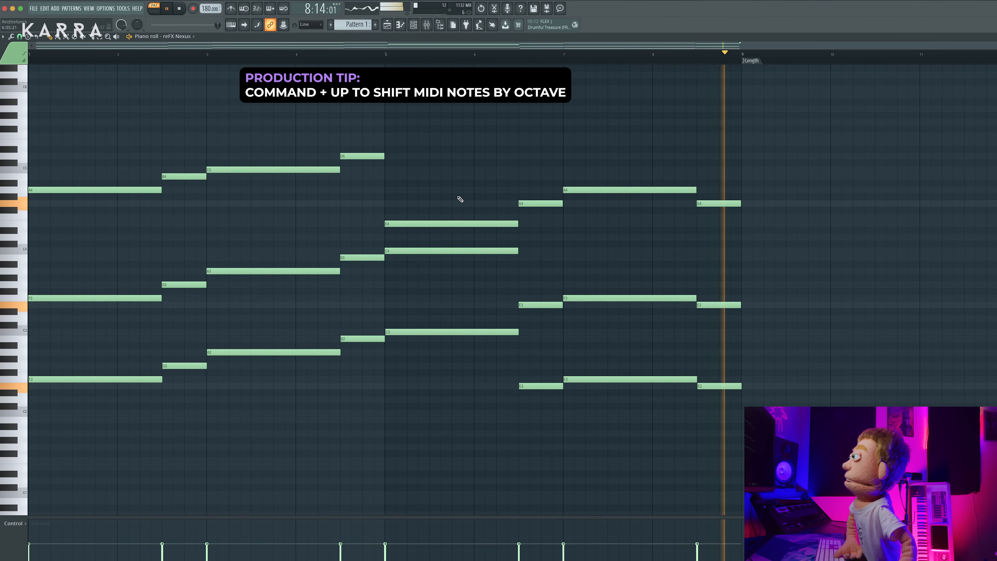
left_click(438, 224)
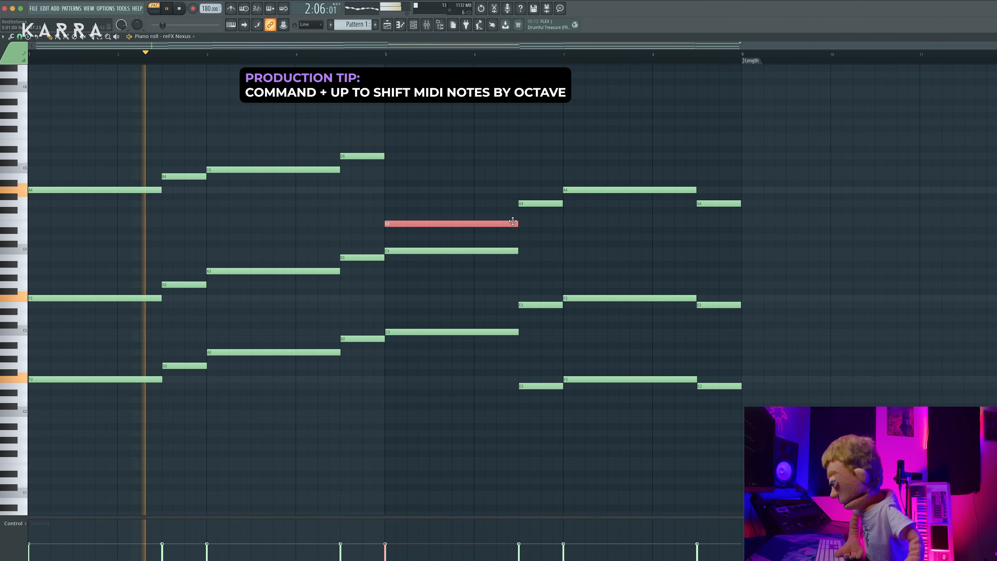
key("super+Up")
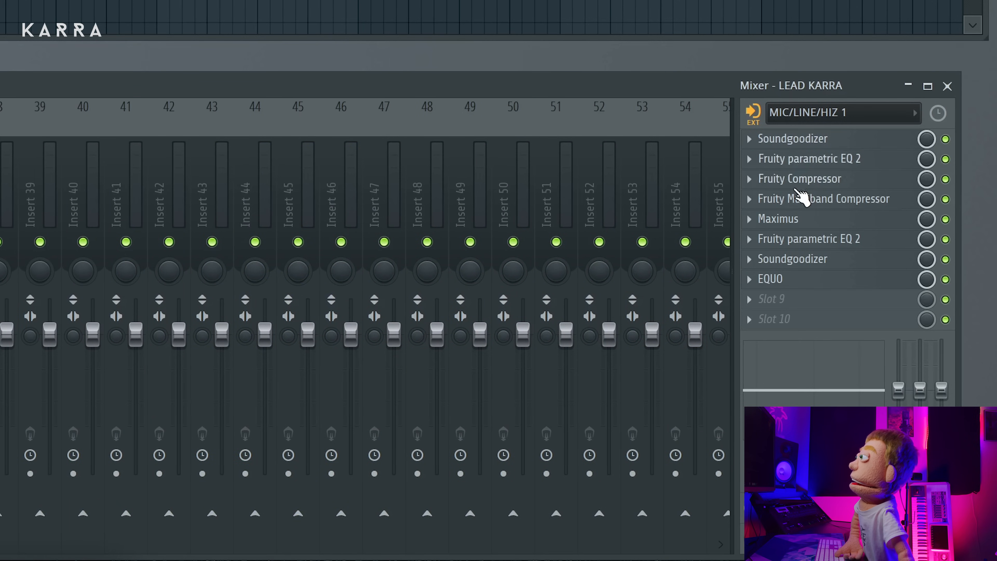
Set the LEAD KARRA mixer track's input to mono MIC/LINE/HIZ 1 and check its record and monitoring options
left_click(828, 118)
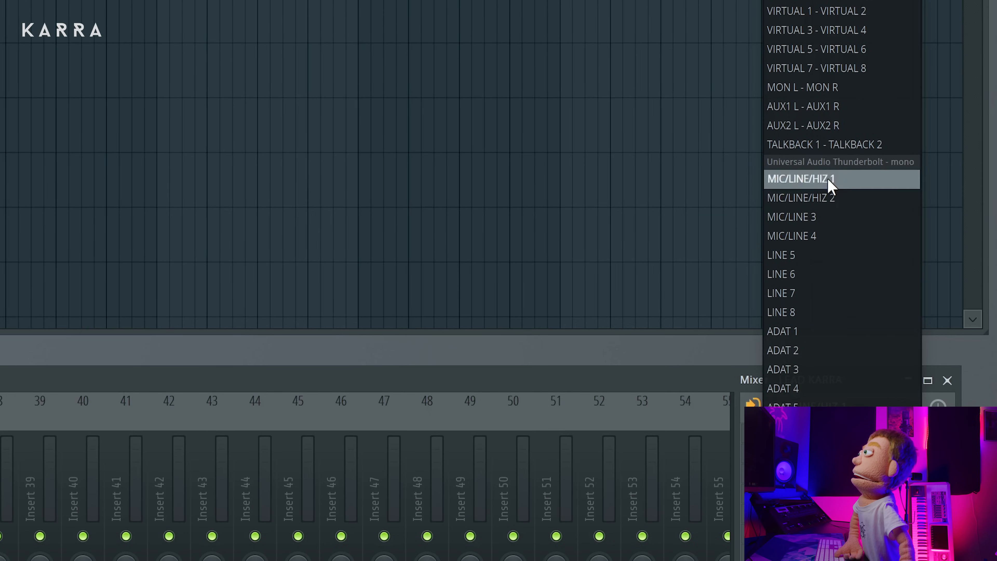
left_click(829, 180)
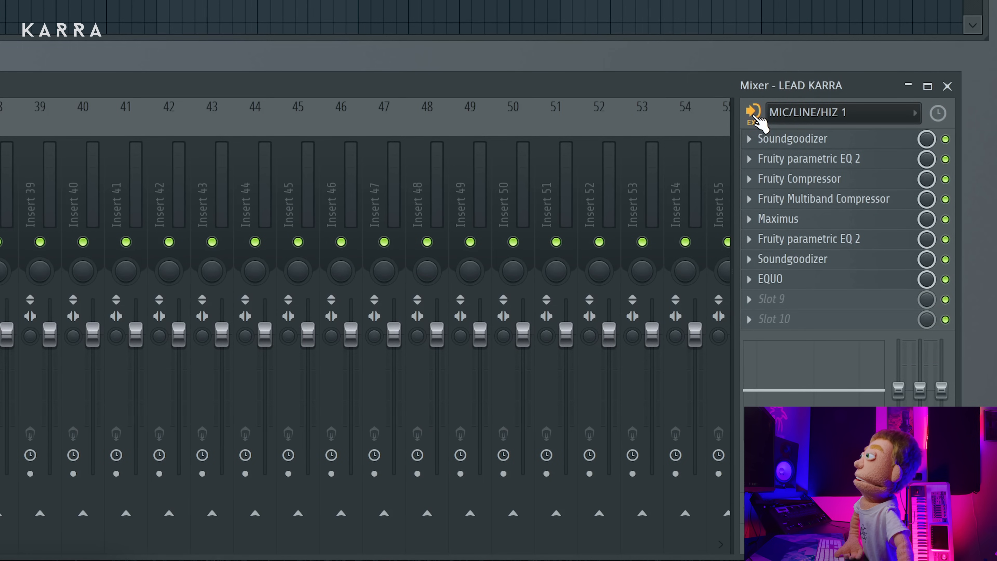
left_click(755, 117)
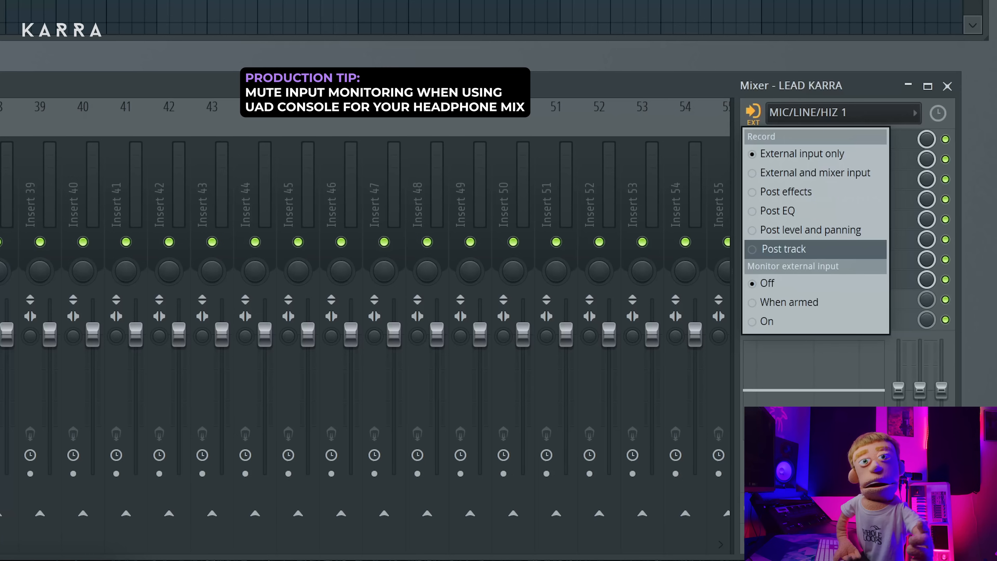
key("Escape")
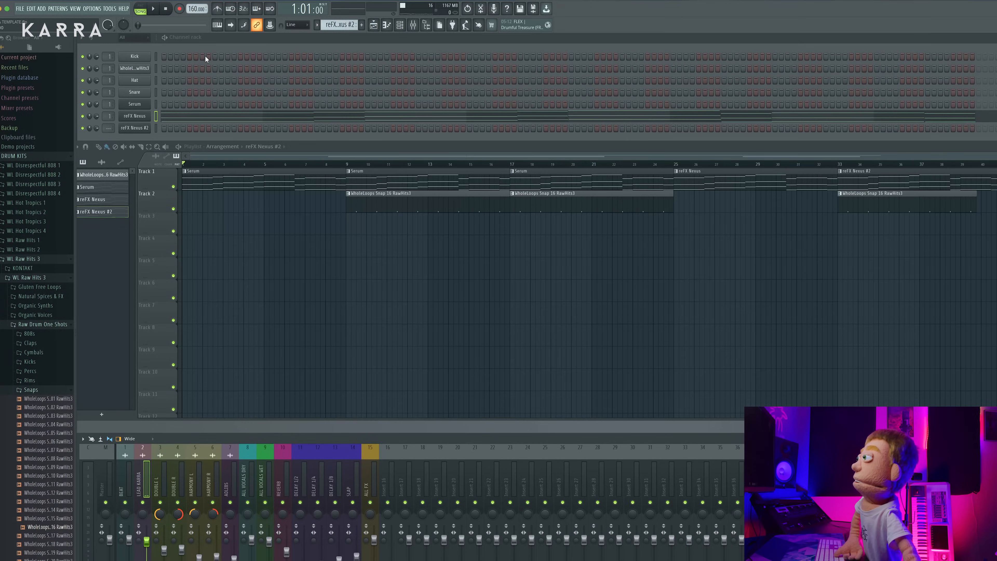
Start the lead vocal take with the Audio recording filter enabled and open the ANALOG 1 sends in UAD Console
right_click(179, 9)
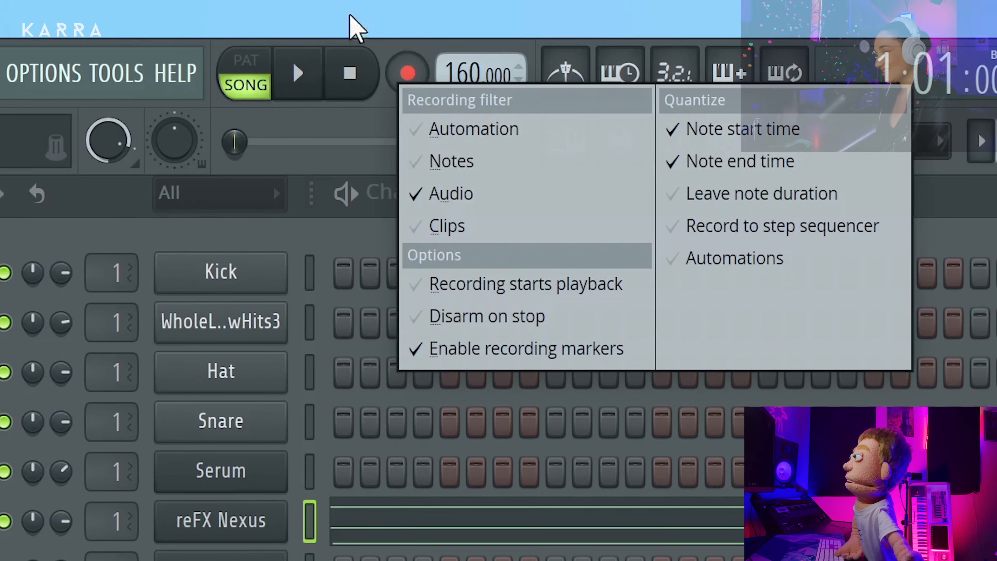
left_click(320, 75)
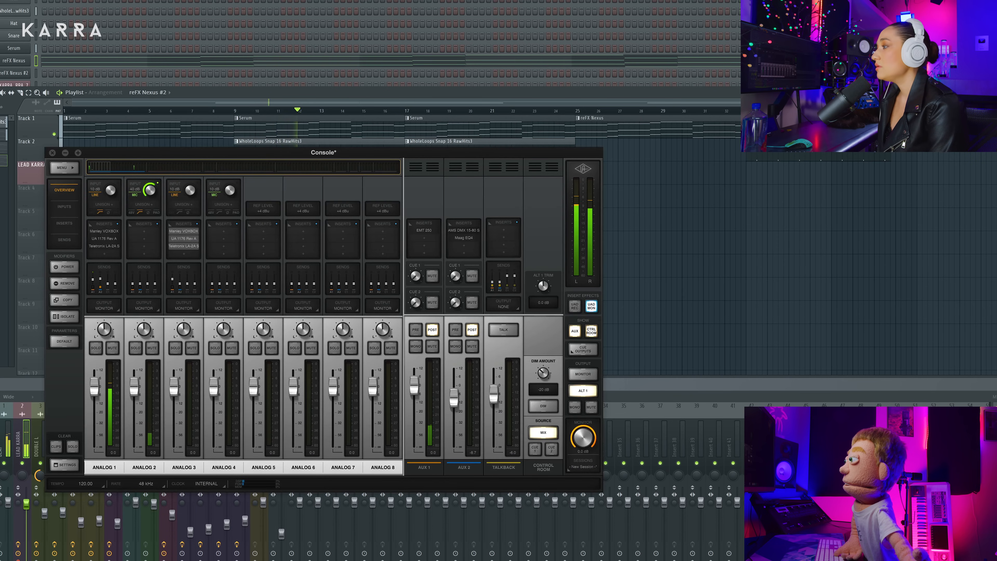
left_click(116, 289)
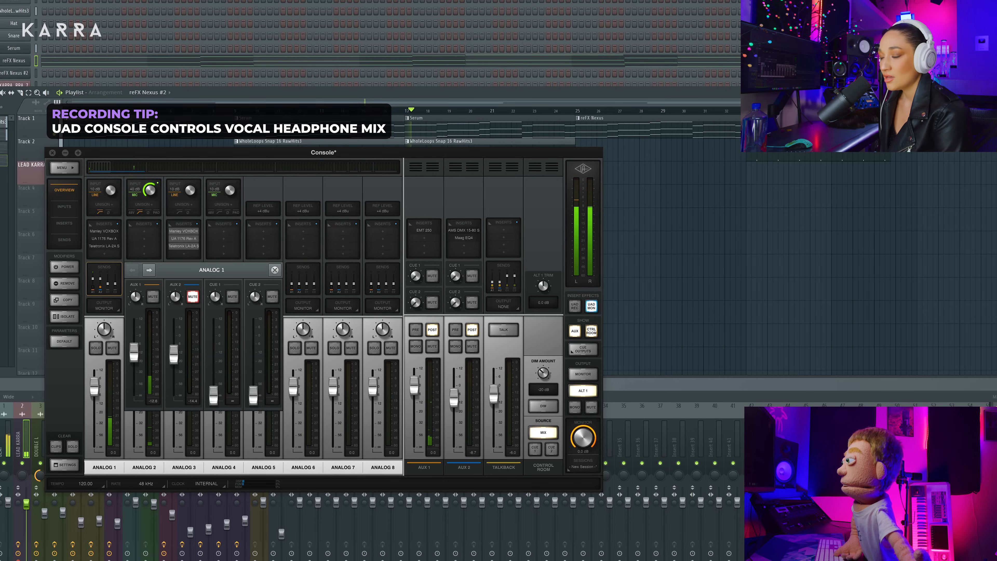
Leave UAD Console for the FL Studio playlist and end the lead vocal recording
left_click(607, 109)
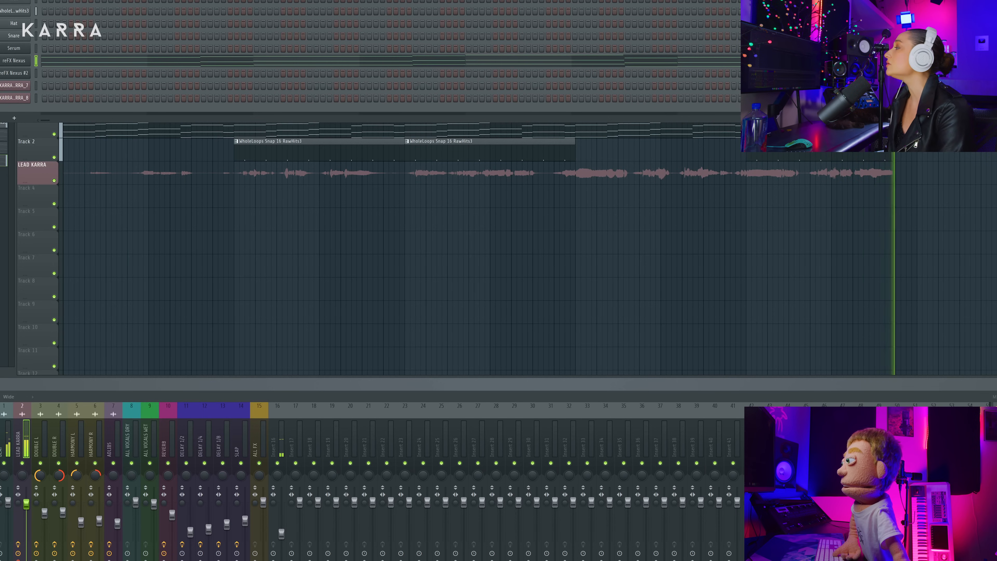
key("space")
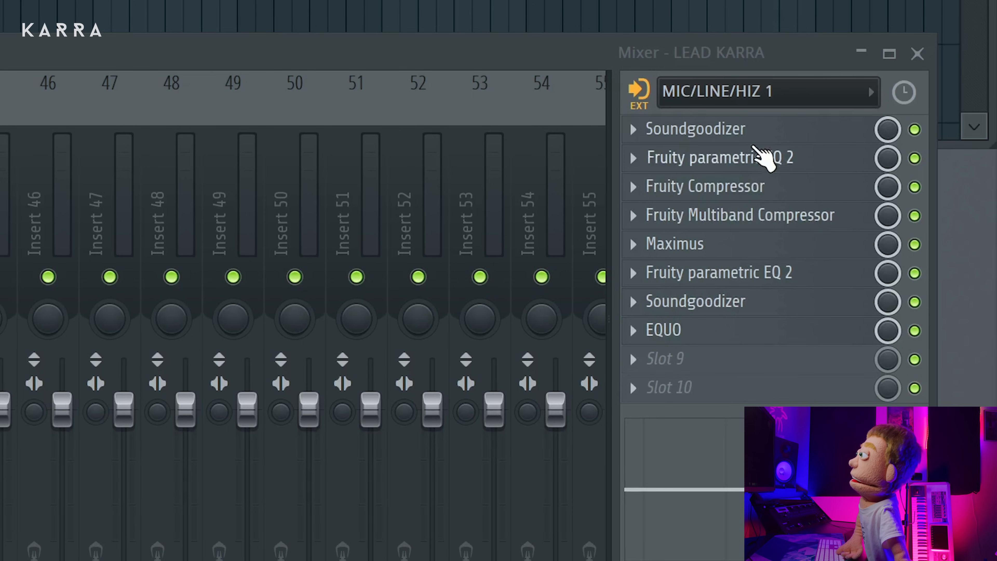
Shift all the effects on the LEAD KARRA mixer track down one slot so that slot 1 is empty
scroll(738, 330, "down", 1)
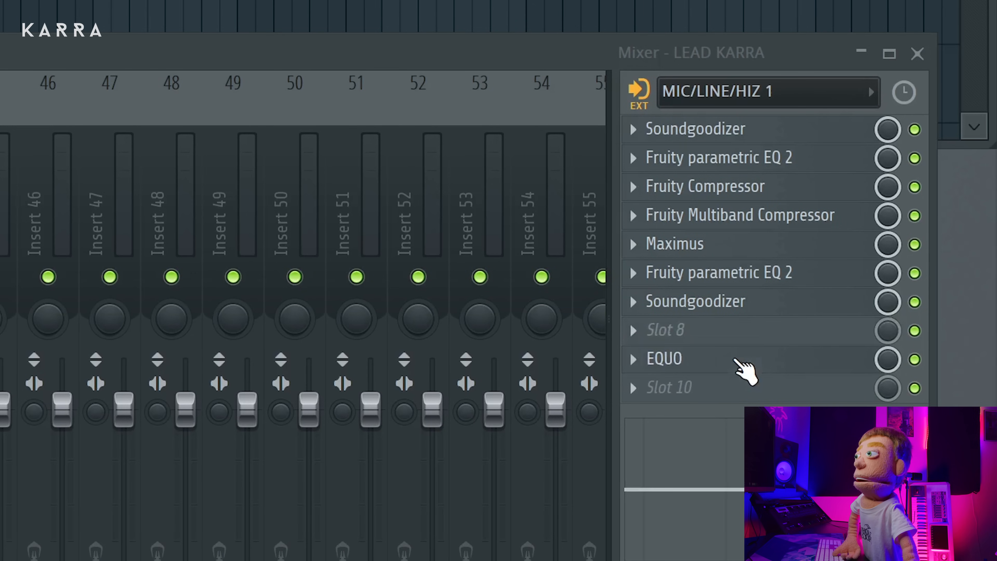
scroll(737, 312, "down", 1)
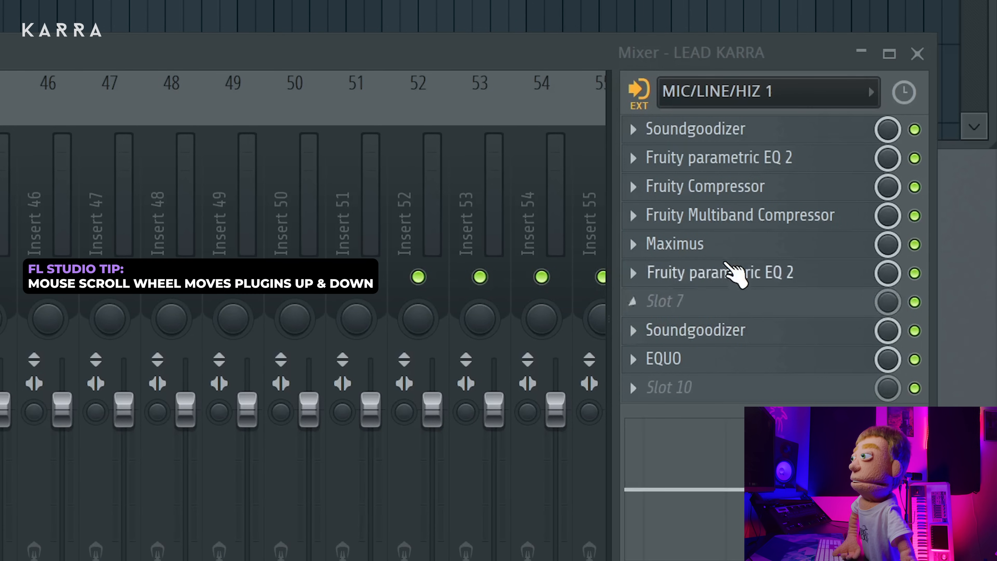
scroll(734, 272, "down", 1)
scroll(722, 244, "down", 1)
scroll(712, 215, "down", 1)
scroll(708, 186, "down", 1)
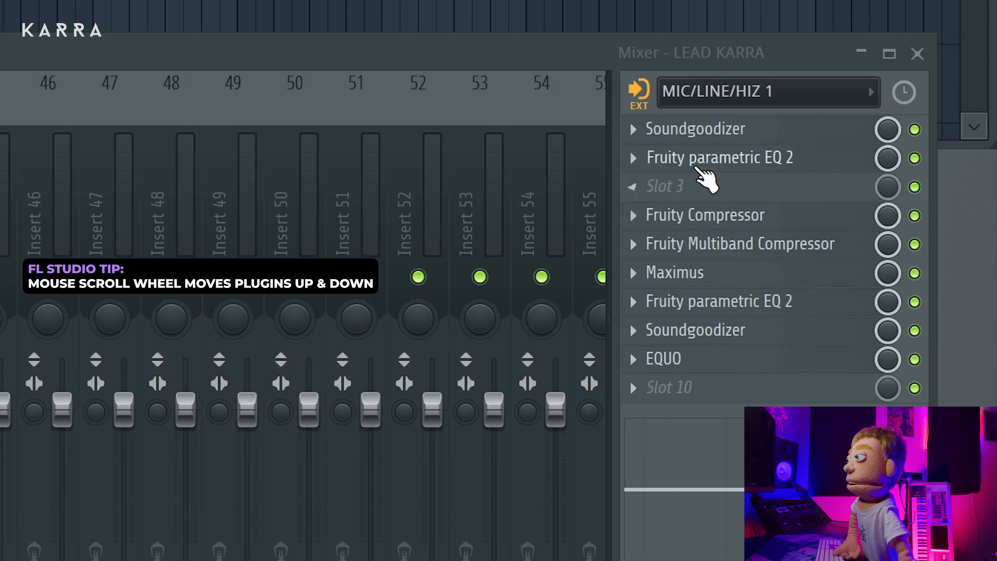
scroll(704, 164, "down", 1)
scroll(691, 141, "down", 1)
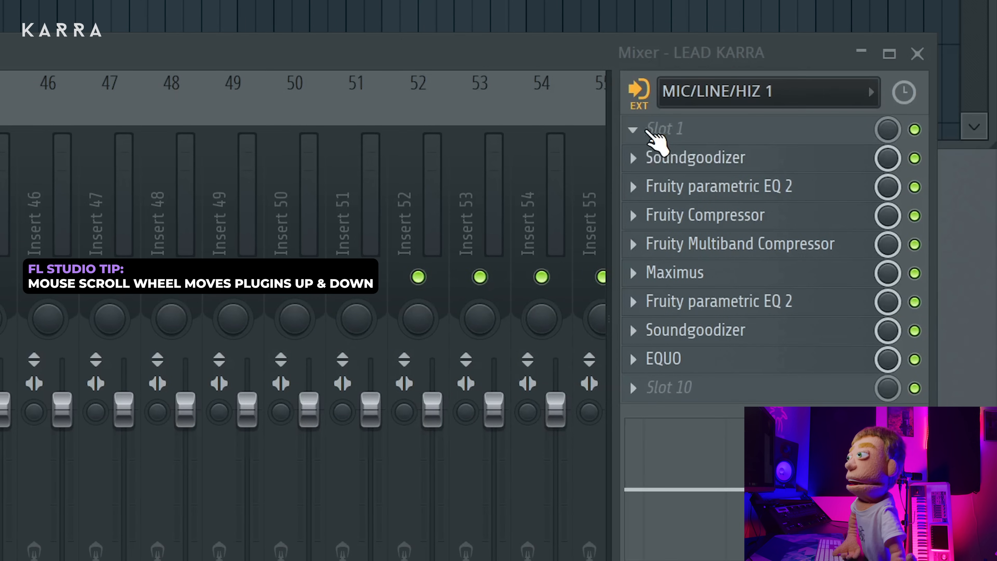
Load the VST version of UAD Antares Auto-Tune Realtime into slot 1 of the LEAD KARRA track and close its window
right_click(648, 134)
mouse_move(634, 103)
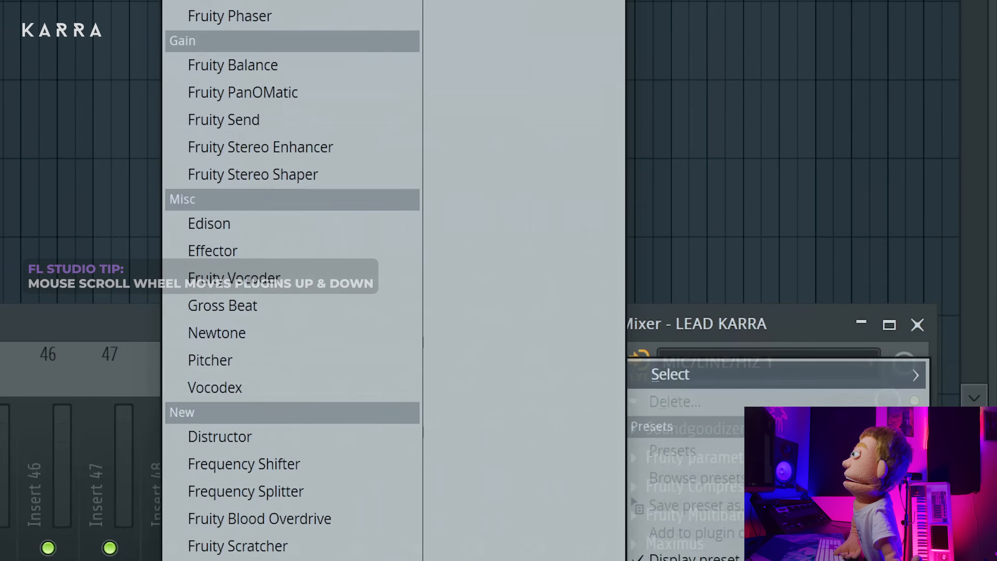
left_click(263, 62)
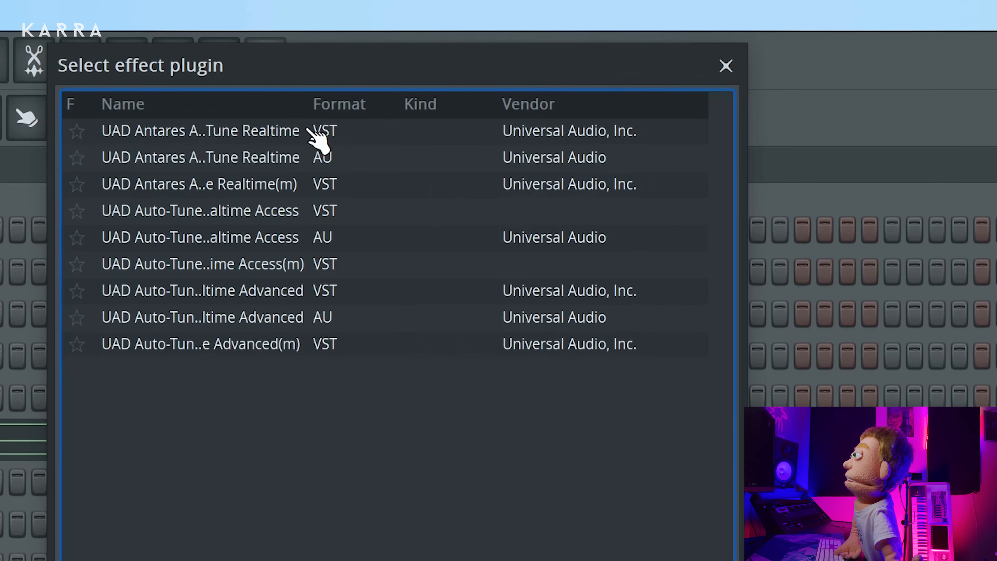
double_click(289, 133)
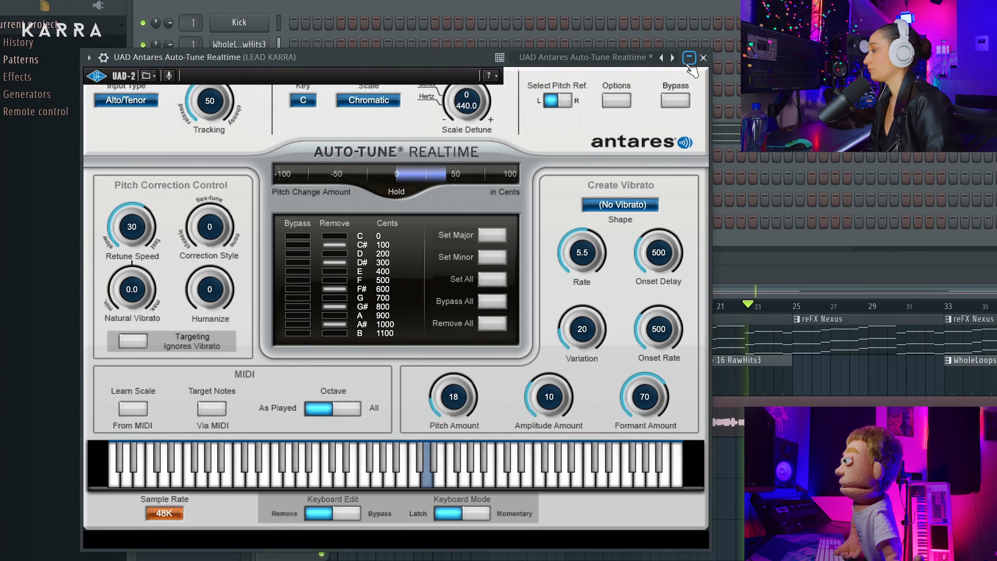
left_click(701, 60)
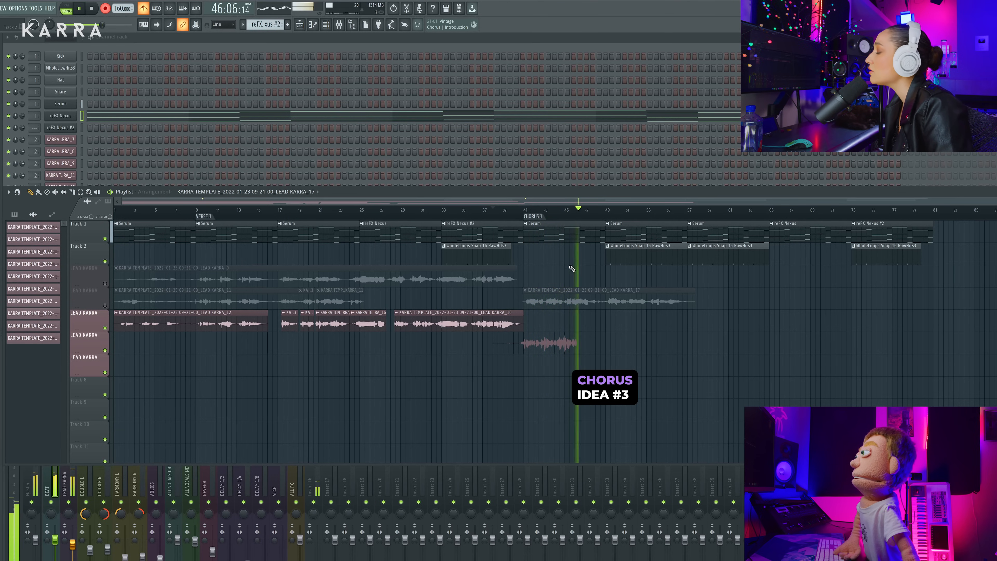
Stop the third chorus take and trim its start to just before the CHORUS 1 marker and its end slightly, playing it back
key("space")
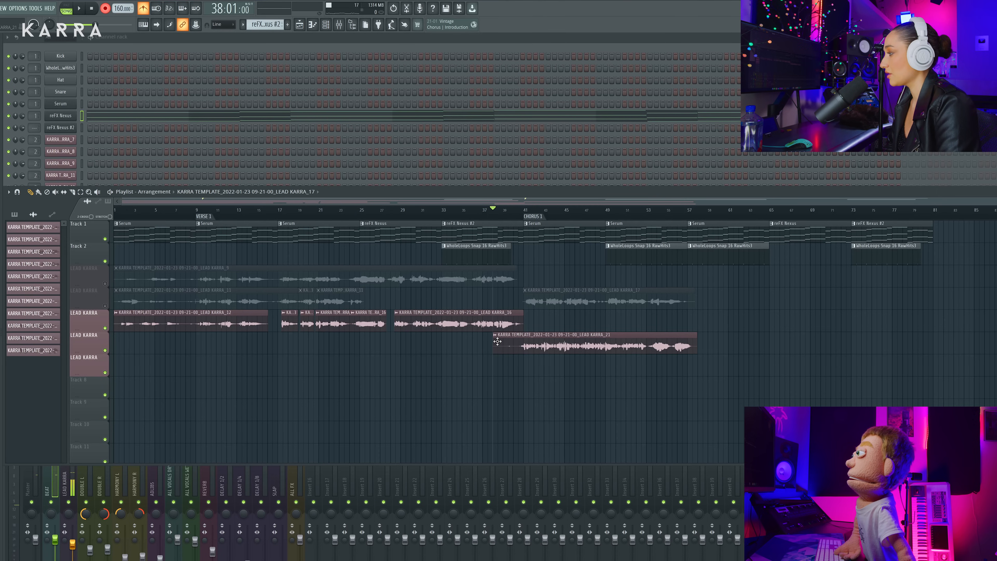
left_click_drag(493, 343, 519, 350)
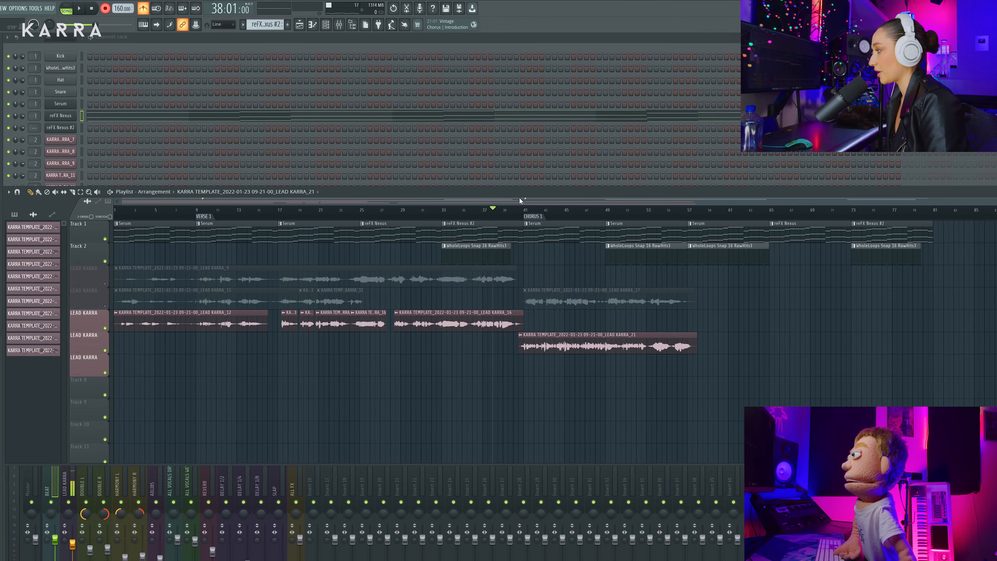
left_click(519, 209)
key("space")
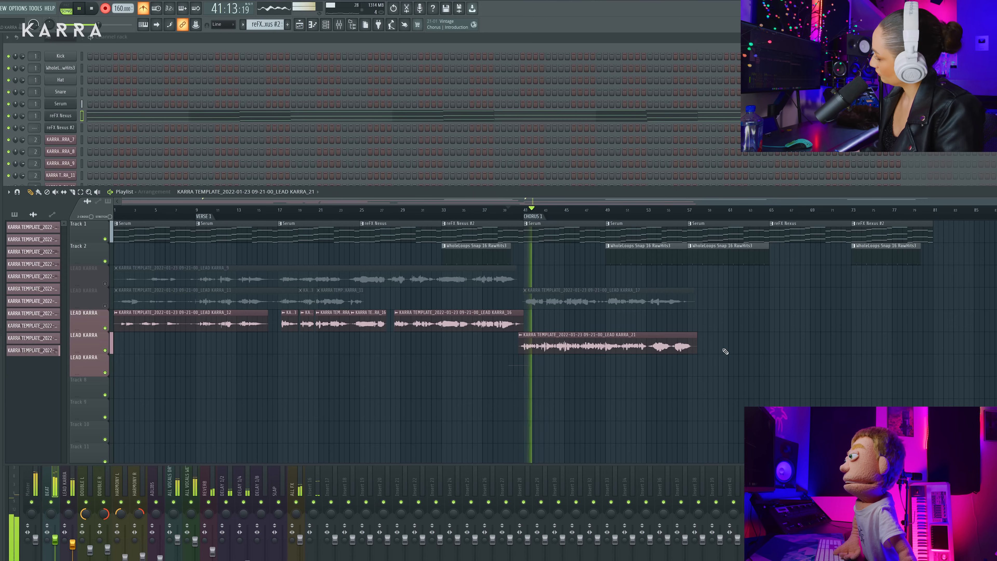
left_click_drag(698, 341, 694, 341)
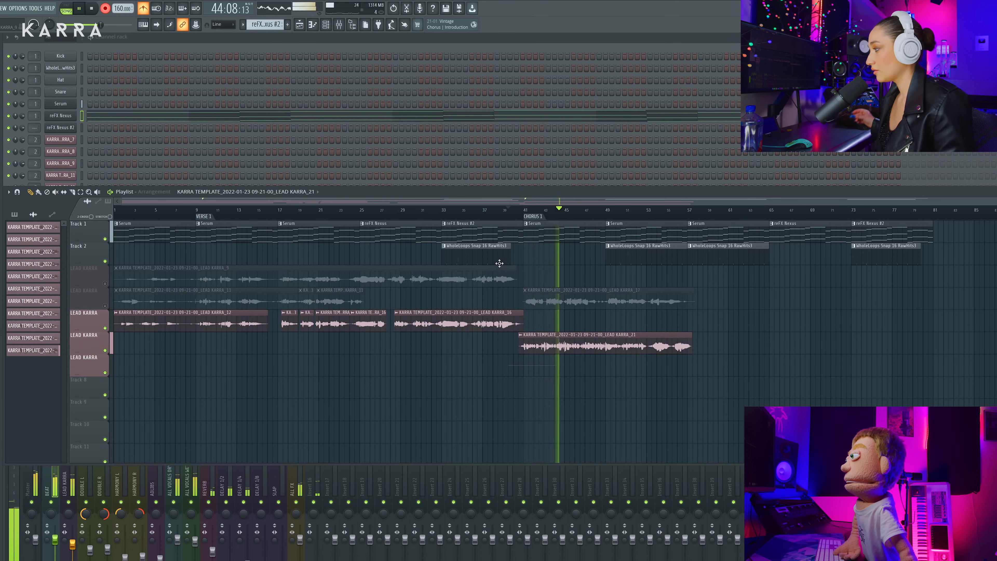
Turn off recording to undo the accidental take, and move the third chorus take onto the upper muted LEAD KARRA track
left_click(106, 11)
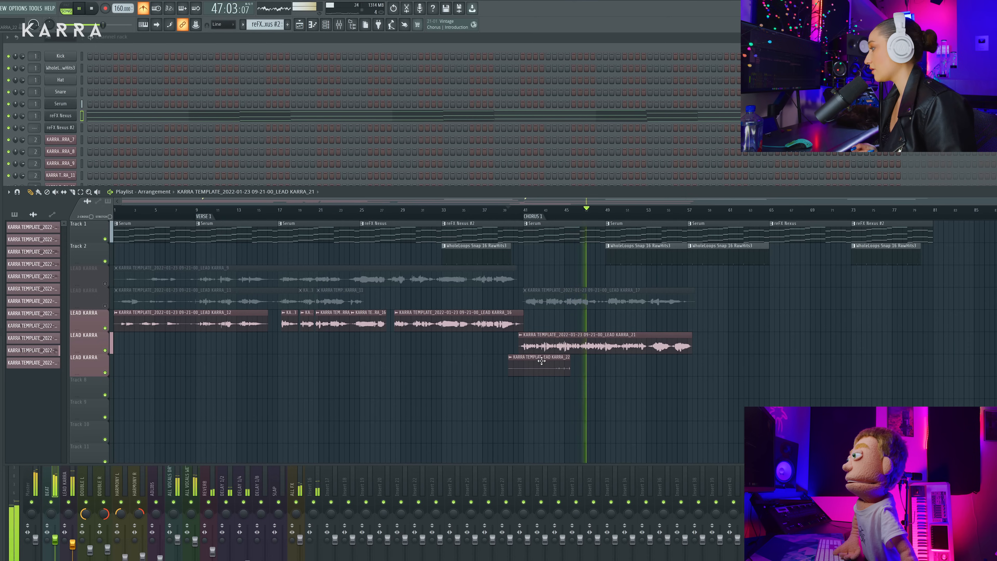
key("ctrl+z")
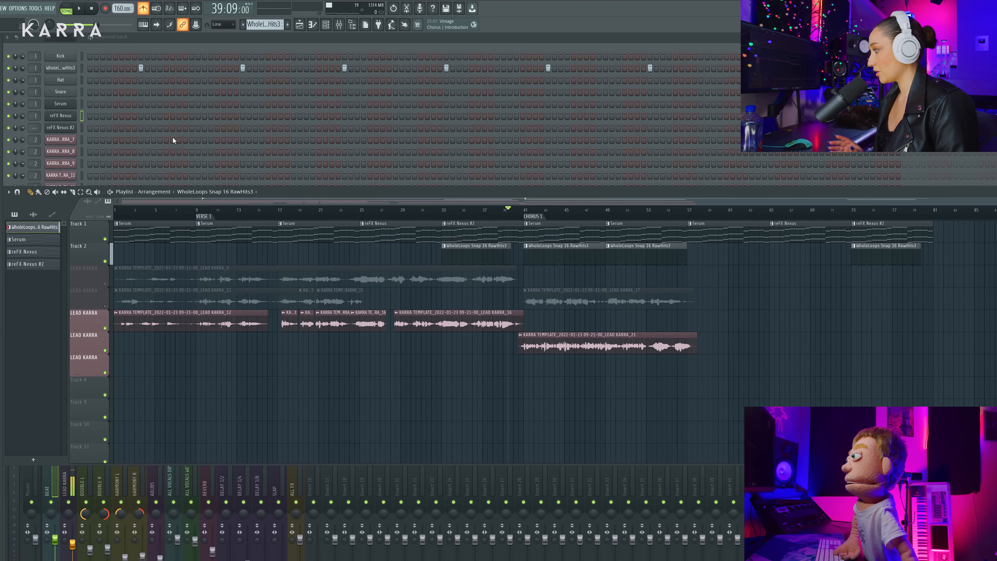
left_click_drag(541, 341, 540, 259)
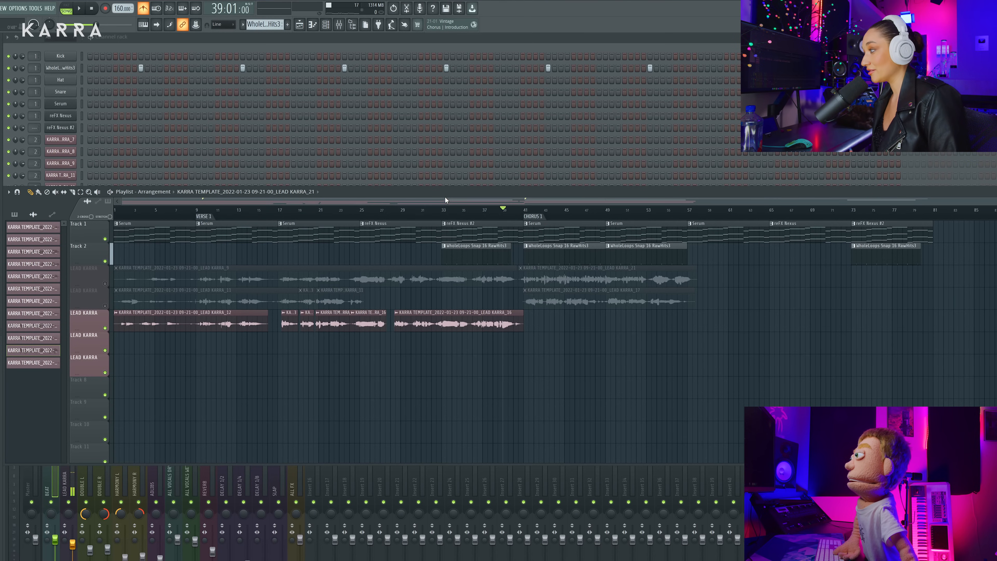
Record another chorus take from bar 39 and move the previous take's ending, sliced near bar 53, onto the new take's track
key("space")
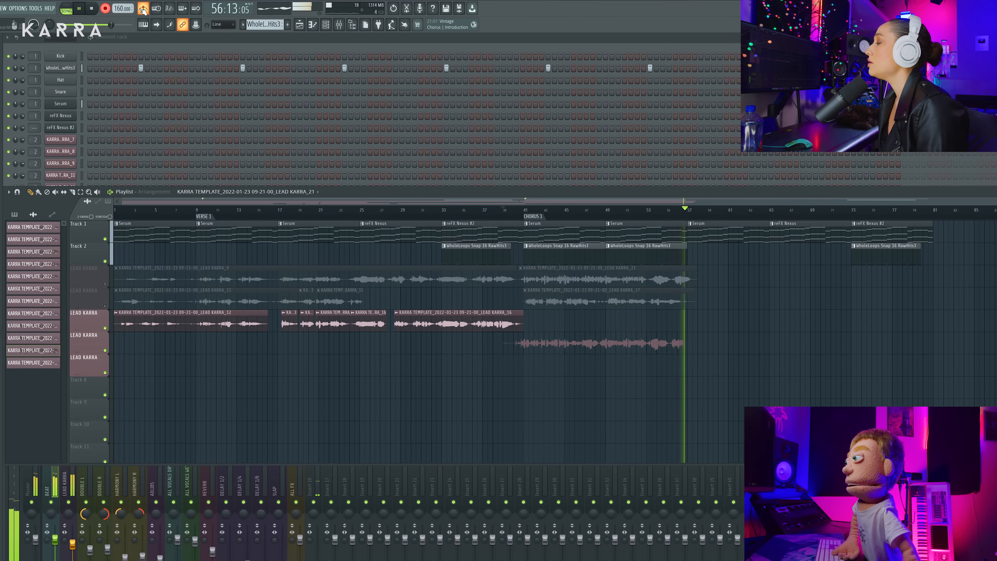
key("space")
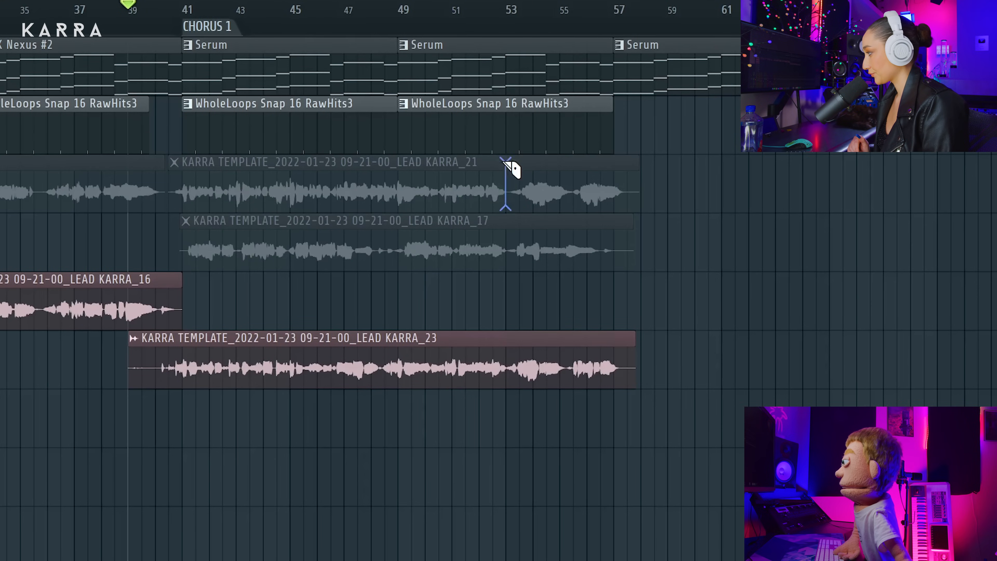
left_click(505, 165)
left_click_drag(545, 167, 541, 372)
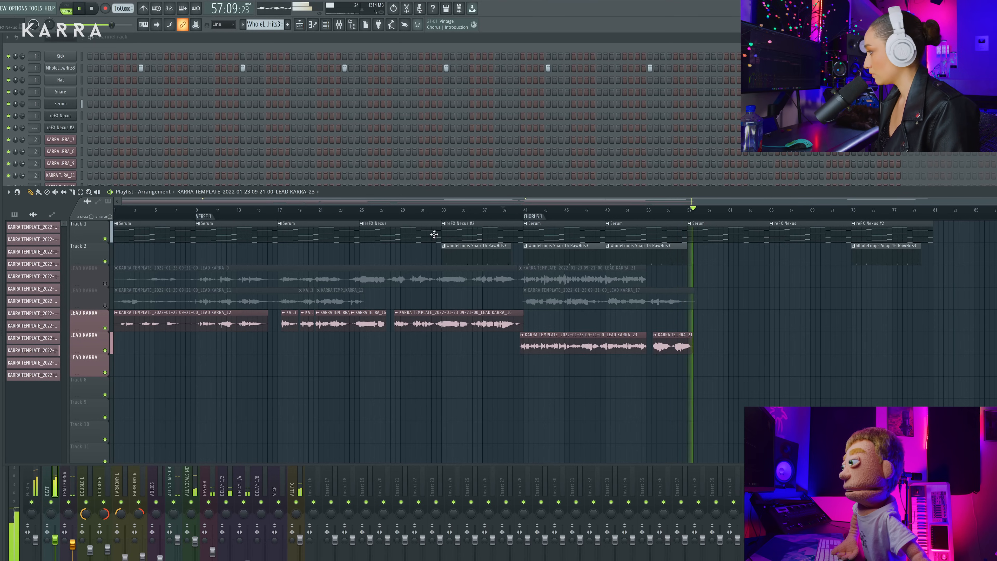
Play the song from the verse and adjust the REVERB, DELAY 1/2 and DELAY 1/4 mixer faders under the vocals
key("space")
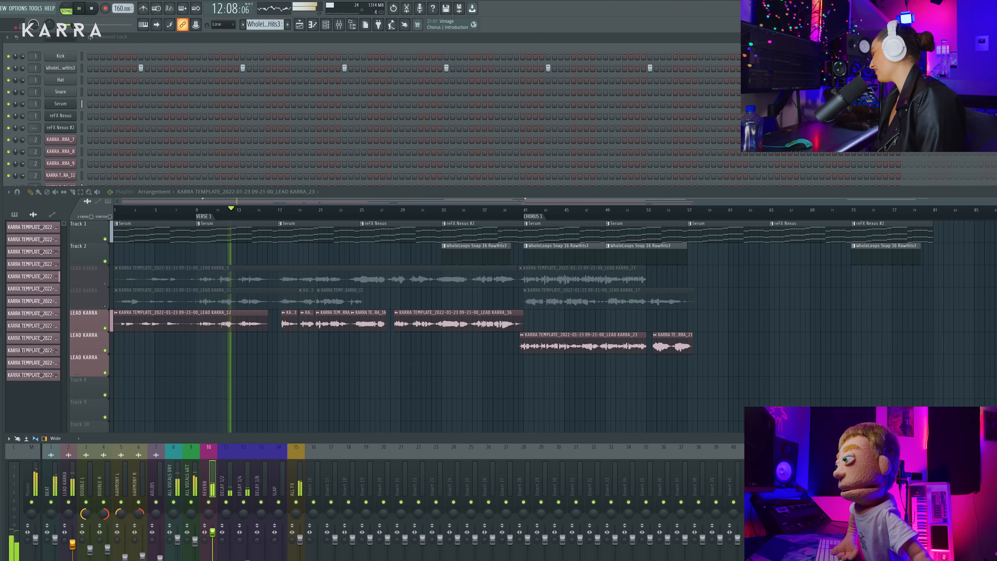
left_click(224, 481)
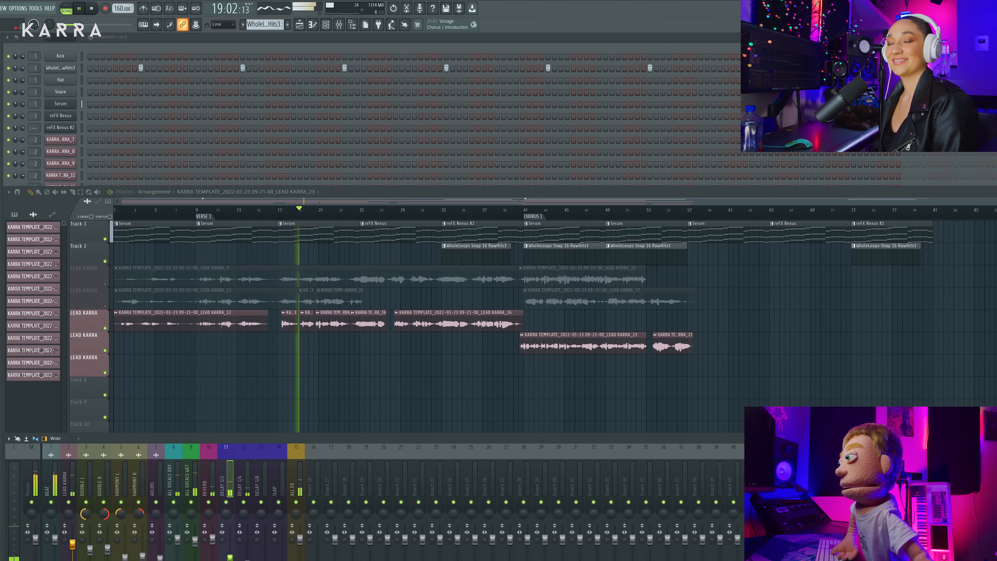
left_click(213, 539)
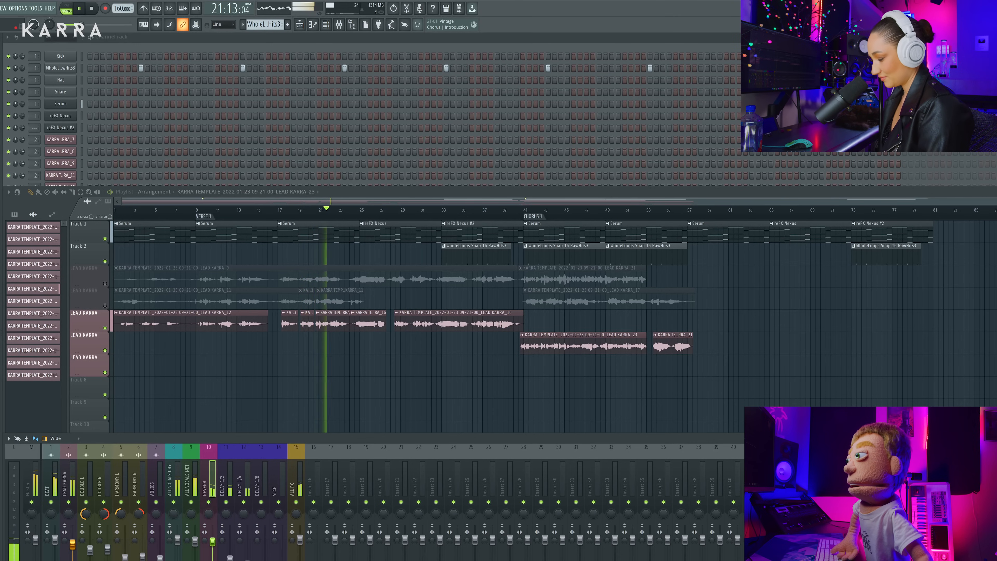
left_click(229, 543)
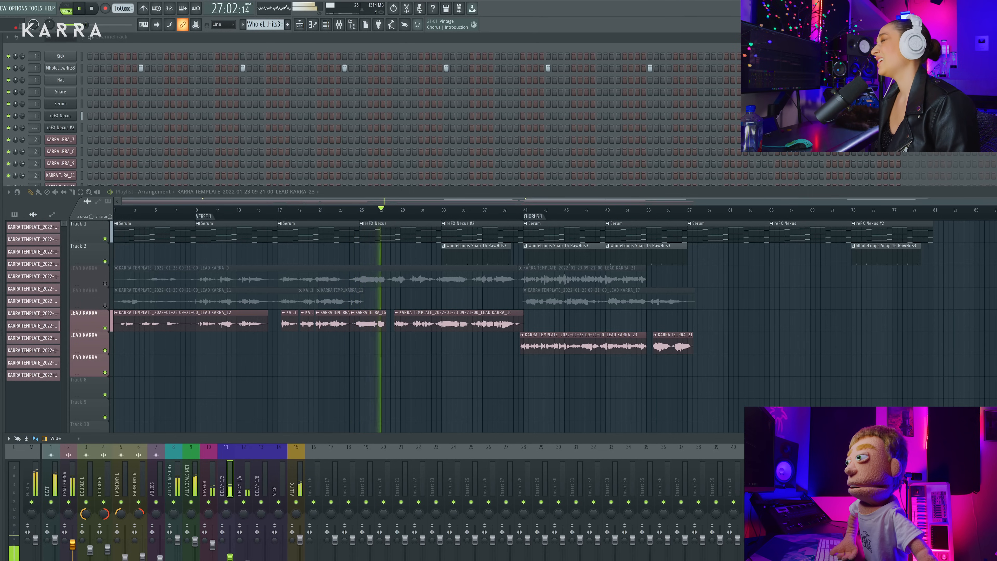
left_click_drag(249, 558, 247, 546)
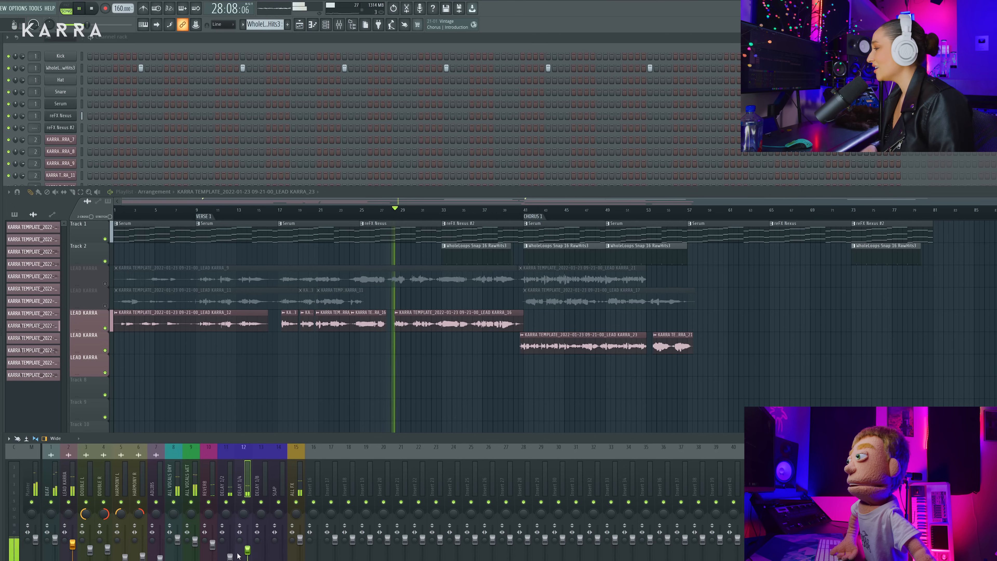
left_click(225, 479)
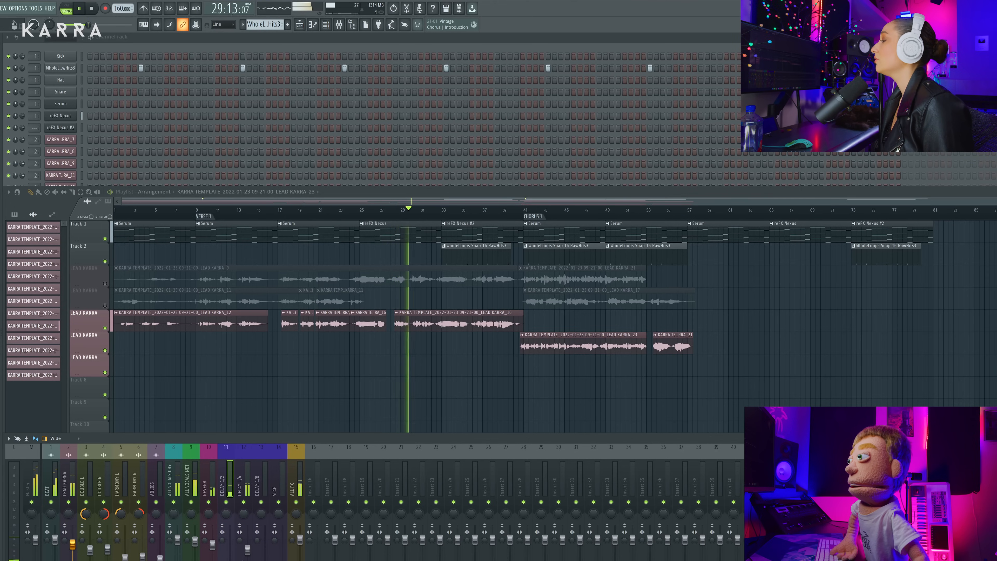
Fine-tune the DELAY 1/4, SLAP, REVERB and Insert 16 mixer levels during playback, and stop the song
left_click_drag(247, 550, 247, 541)
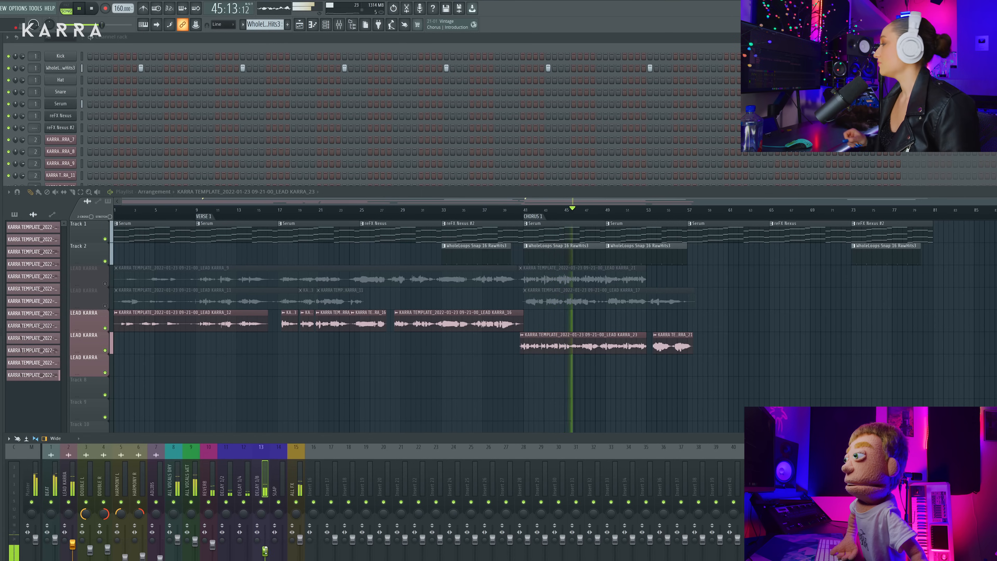
left_click_drag(282, 560, 282, 552)
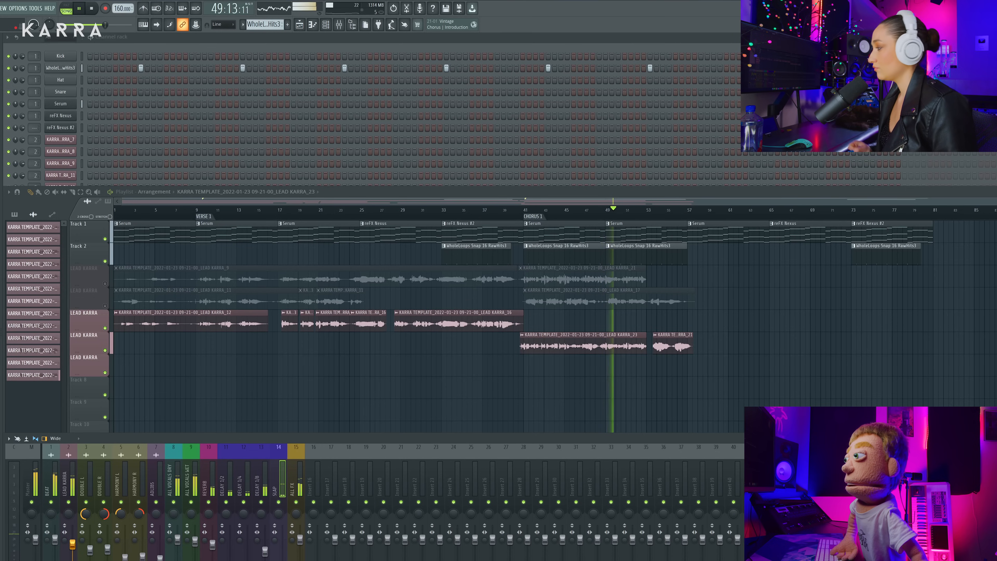
left_click(214, 544)
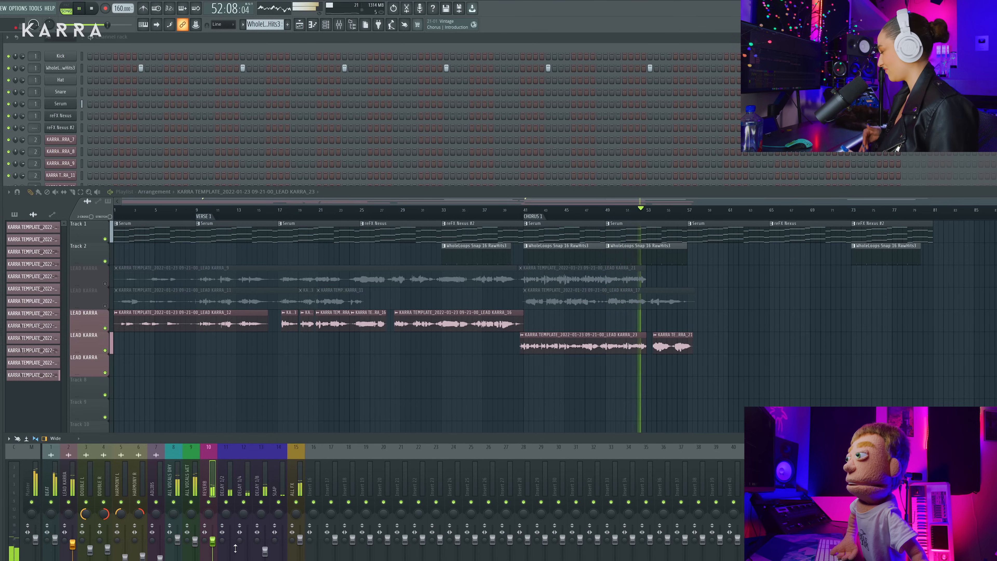
left_click(317, 536)
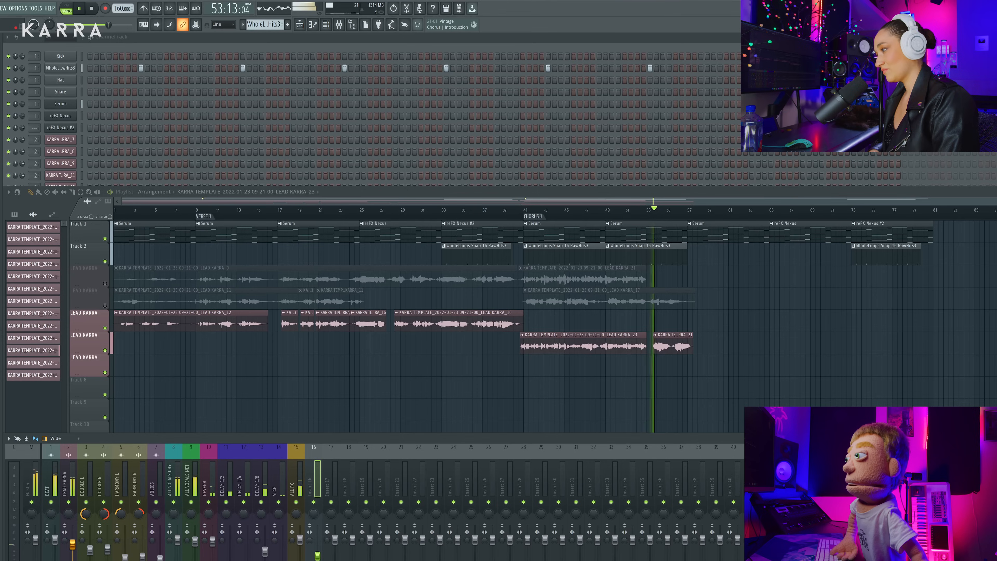
left_click_drag(318, 536, 318, 534)
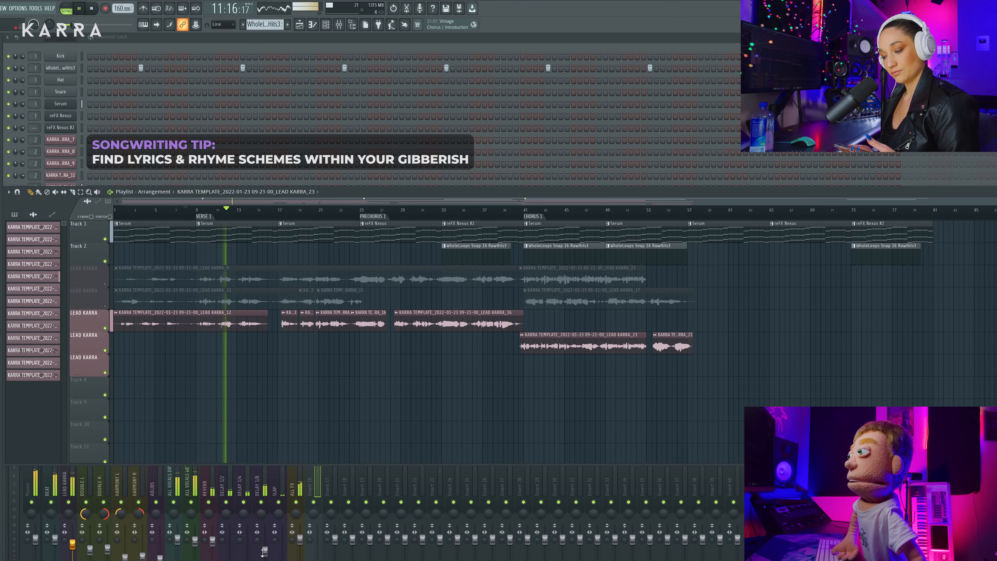
key("space")
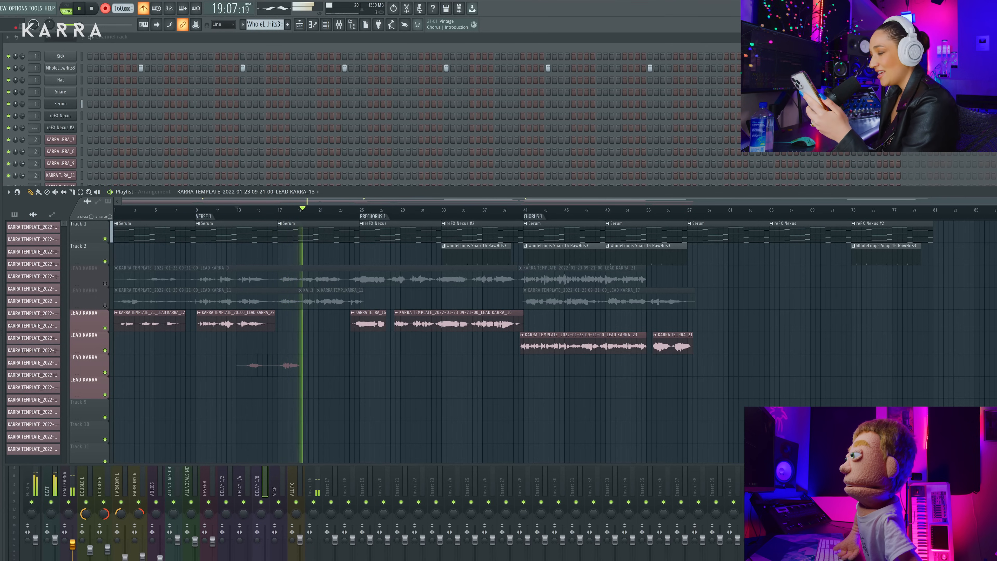
Open and close the Serum instrument window, and mute the LEAD KARRA track holding the verse and prechorus takes
left_click(62, 105)
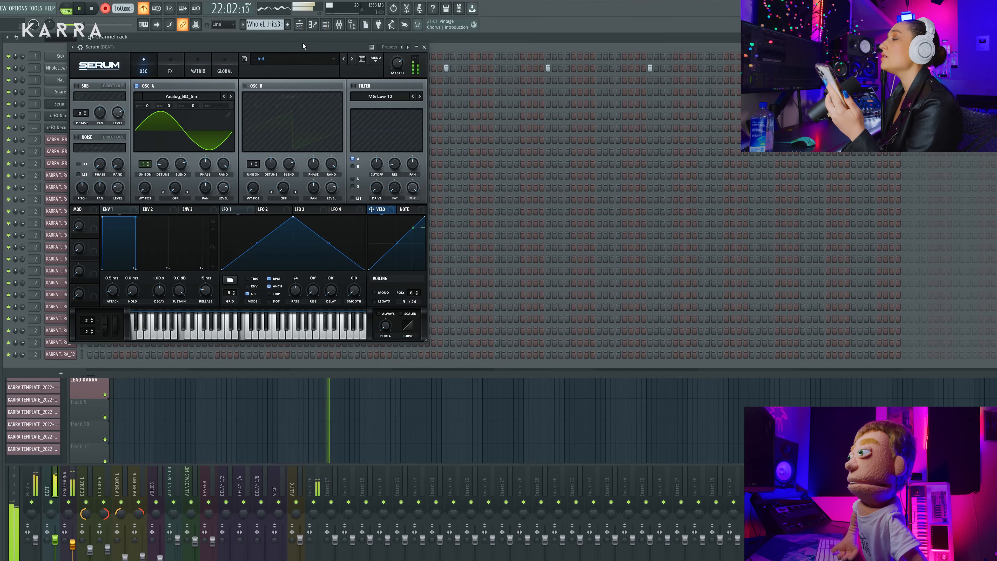
left_click(424, 47)
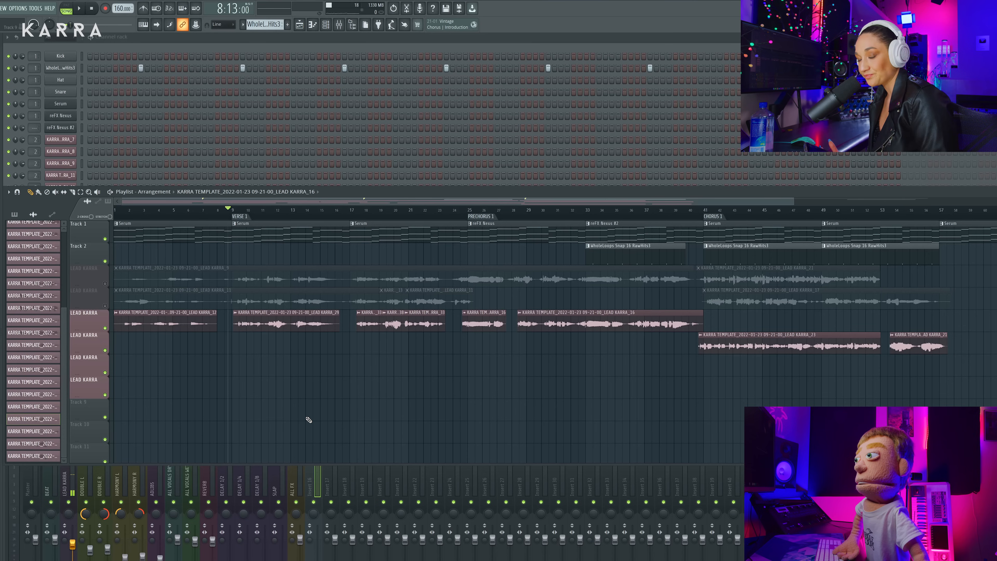
left_click(105, 328)
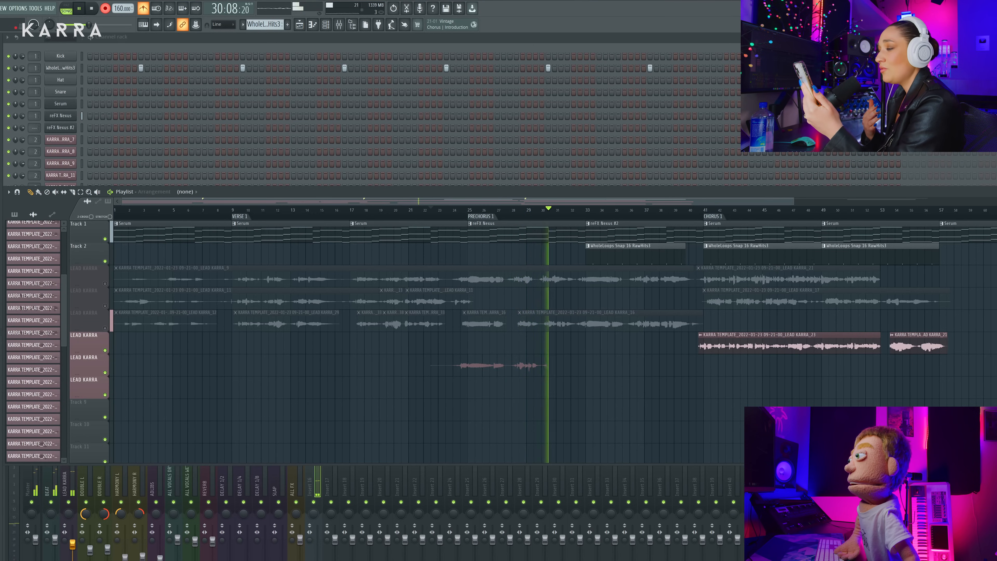
Finish the lead vocal take over the prechorus with the mixer in view, and select the HARMONY R mixer track
key("F9")
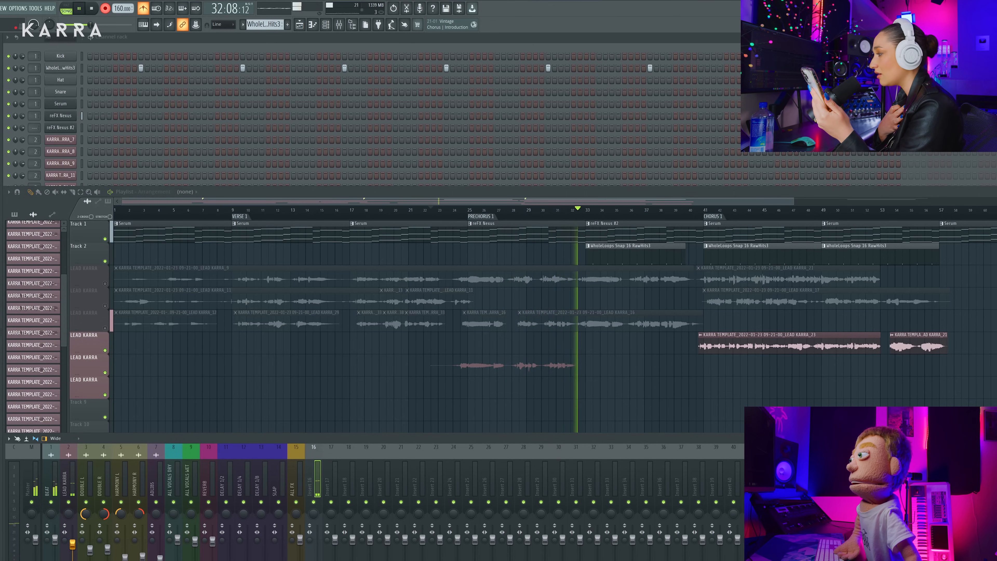
key("space")
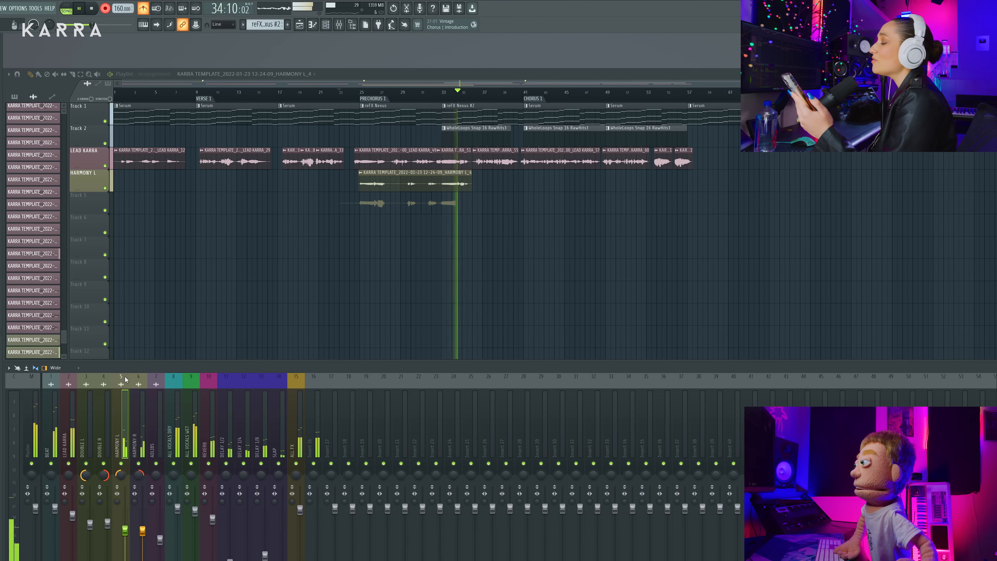
left_click(138, 377)
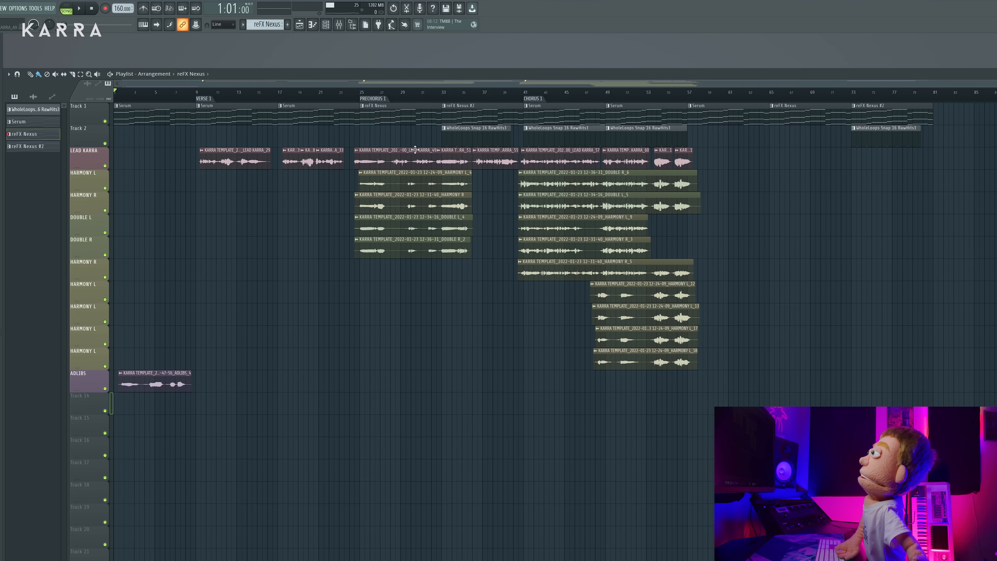
Move the Serum, reFX Nexus and snap clips onto the empty tracks below ADLIBS, and open Track 14's rename and colour settings
left_click_drag(949, 112, 114, 145)
left_click_drag(125, 106, 120, 399)
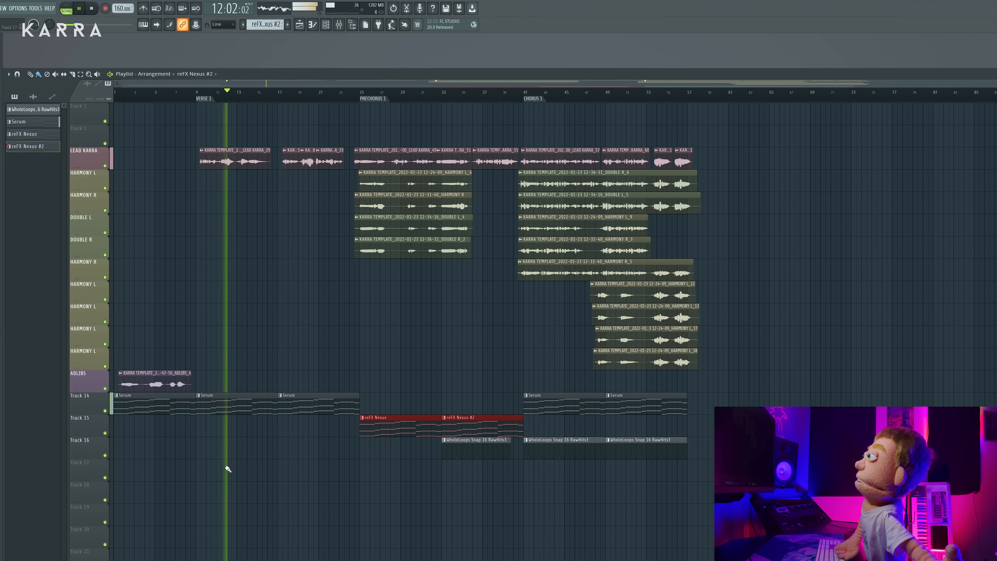
right_click(81, 395)
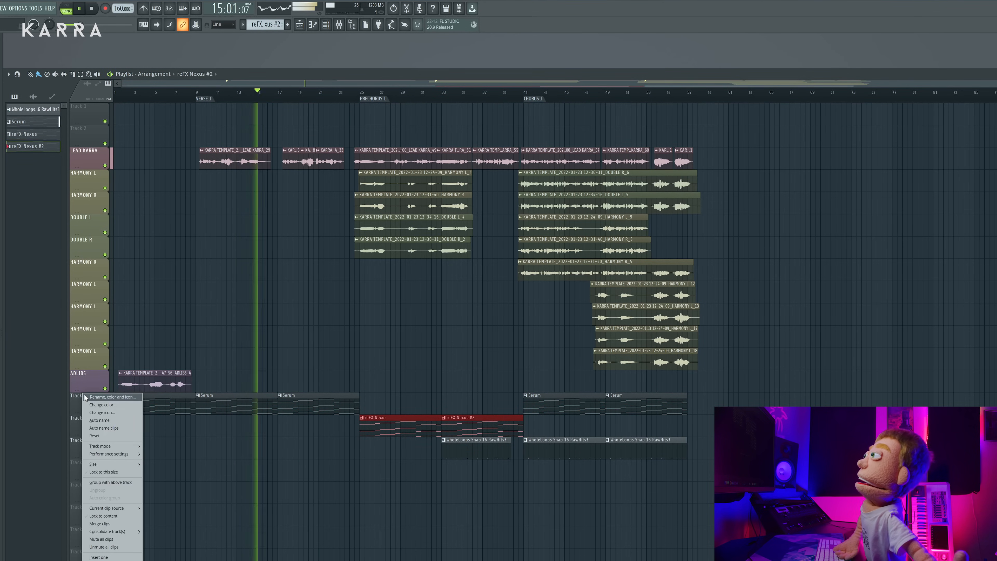
left_click(125, 399)
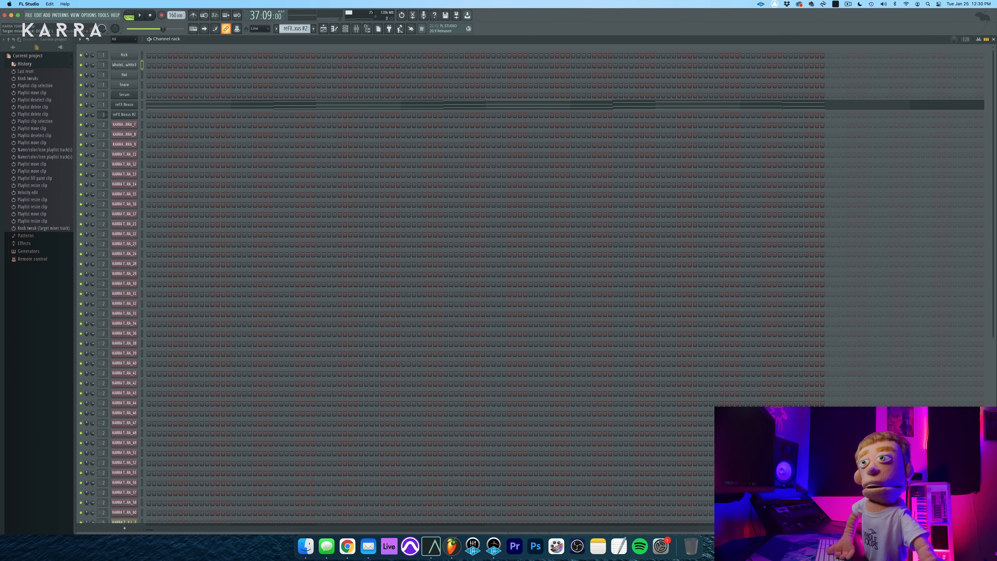
Replace the Wave Traveller channel with MiniSynth and set its filter to a low cutoff and low resonance
left_click(125, 115)
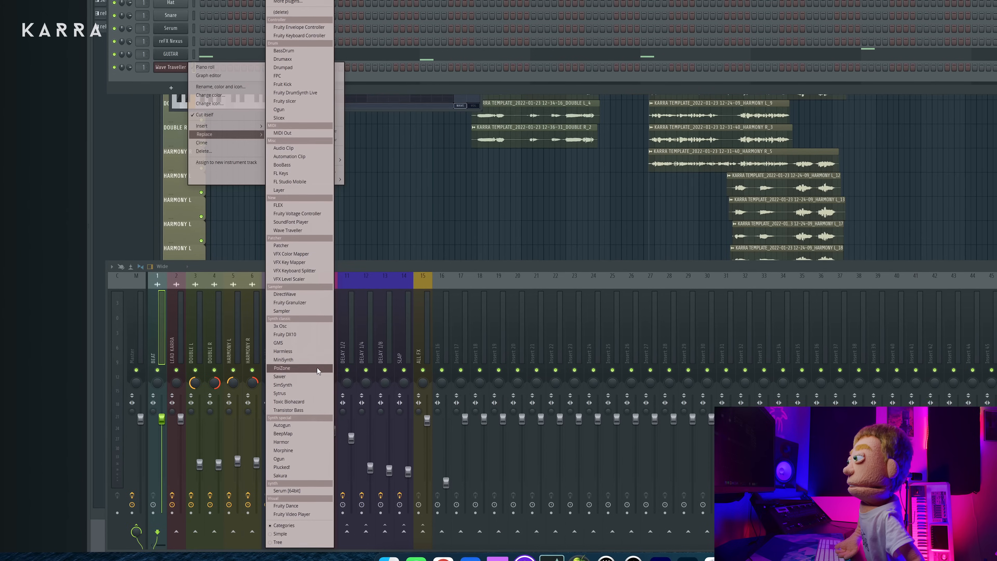
left_click(317, 368)
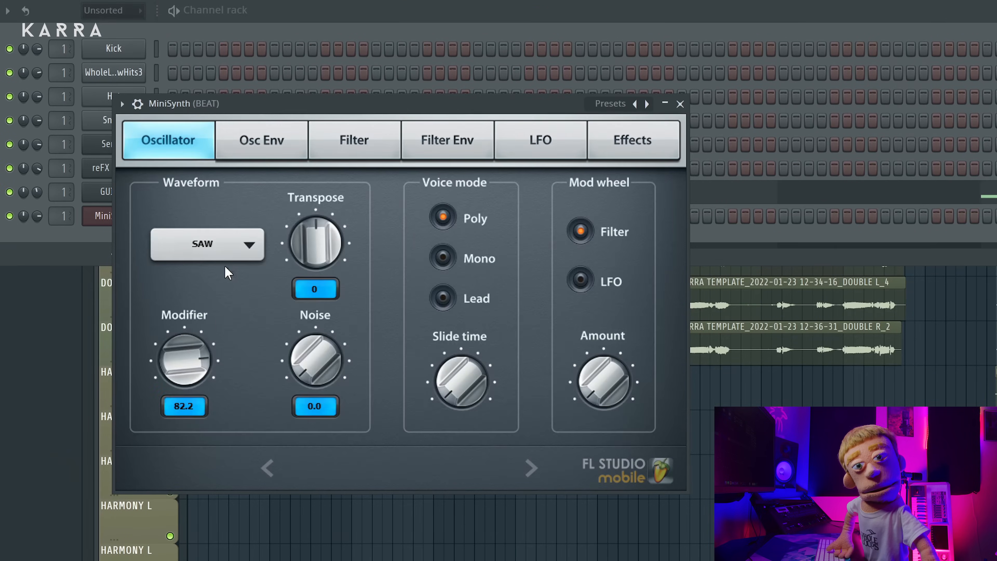
left_click(301, 37)
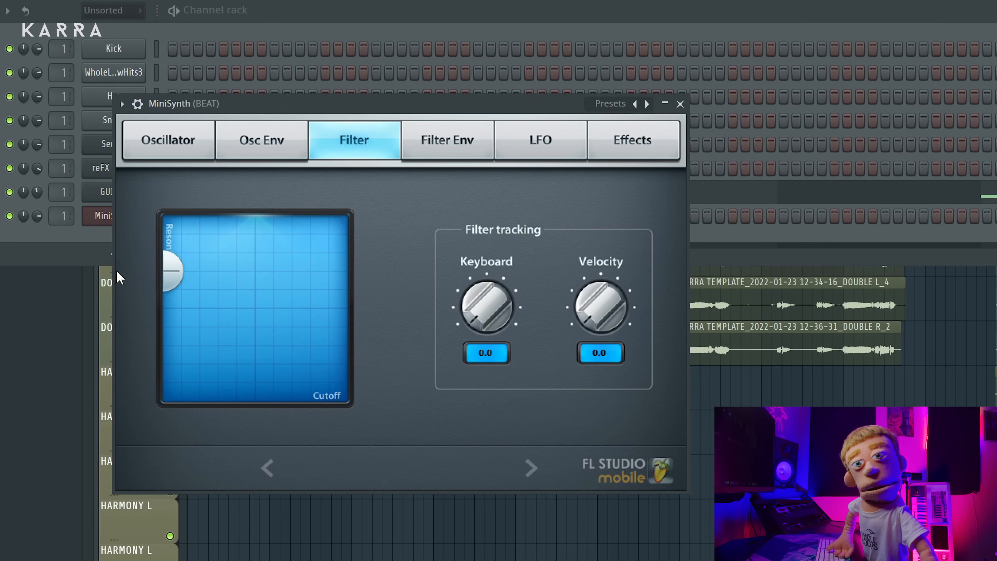
left_click_drag(244, 321, 214, 397)
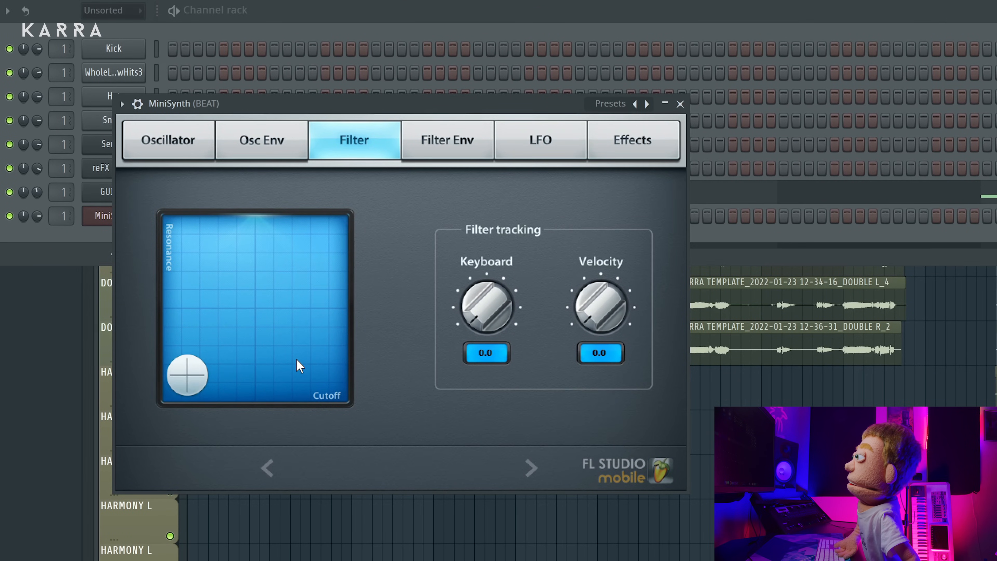
Go through MiniSynth's oscillator, envelope, filter and LFO settings, and adjust its effects
left_click(143, 142)
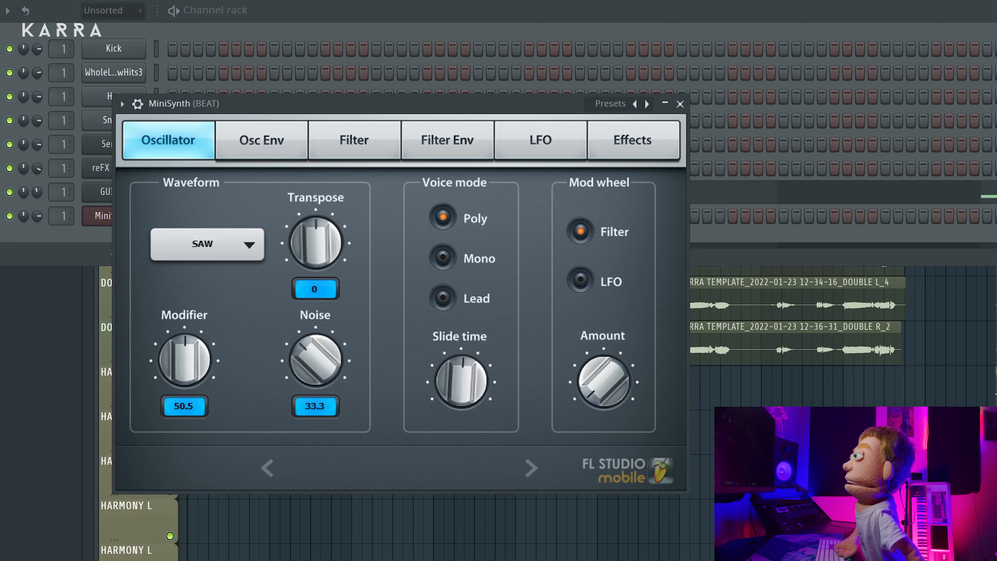
left_click(272, 140)
left_click(395, 149)
left_click(463, 150)
left_click(529, 150)
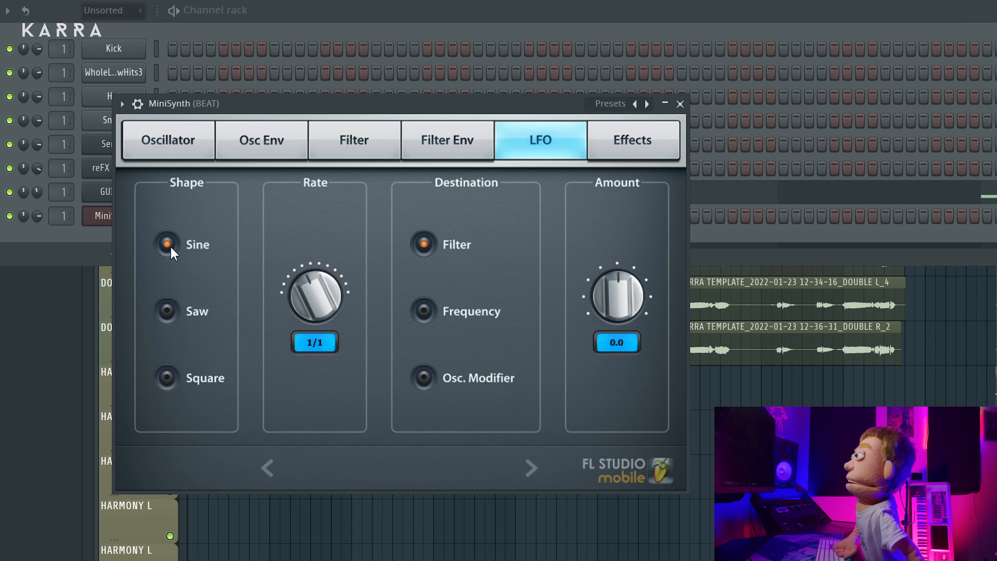
left_click(624, 152)
left_click_drag(326, 222, 326, 361)
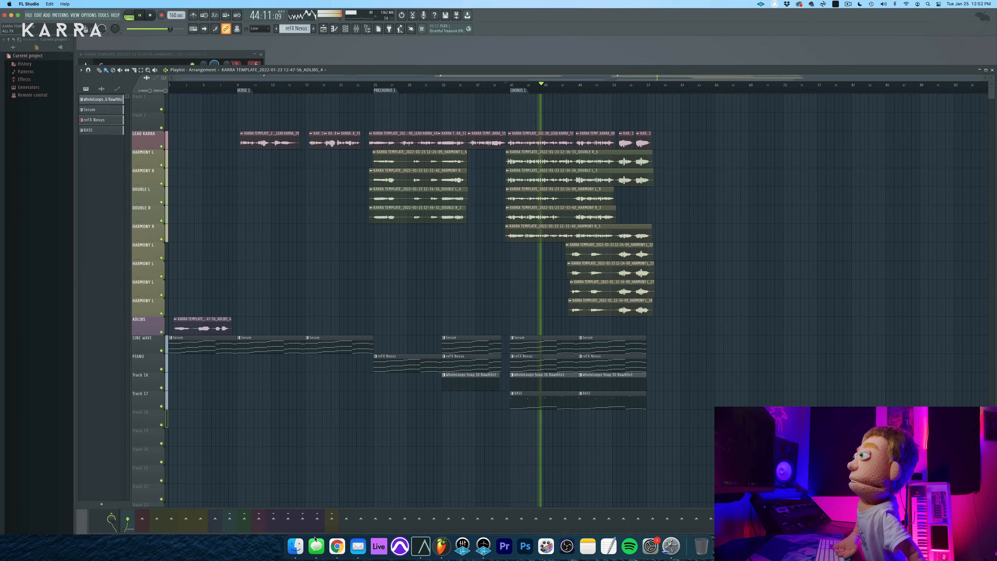
Bring up the mixer and channel rack during the chorus playback, and stop the song
left_click(357, 29)
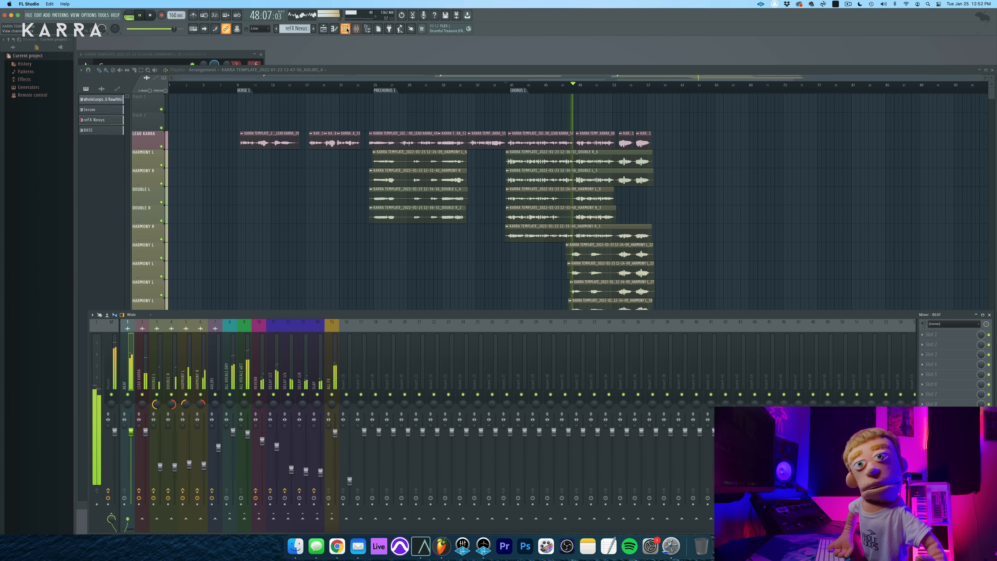
left_click(346, 29)
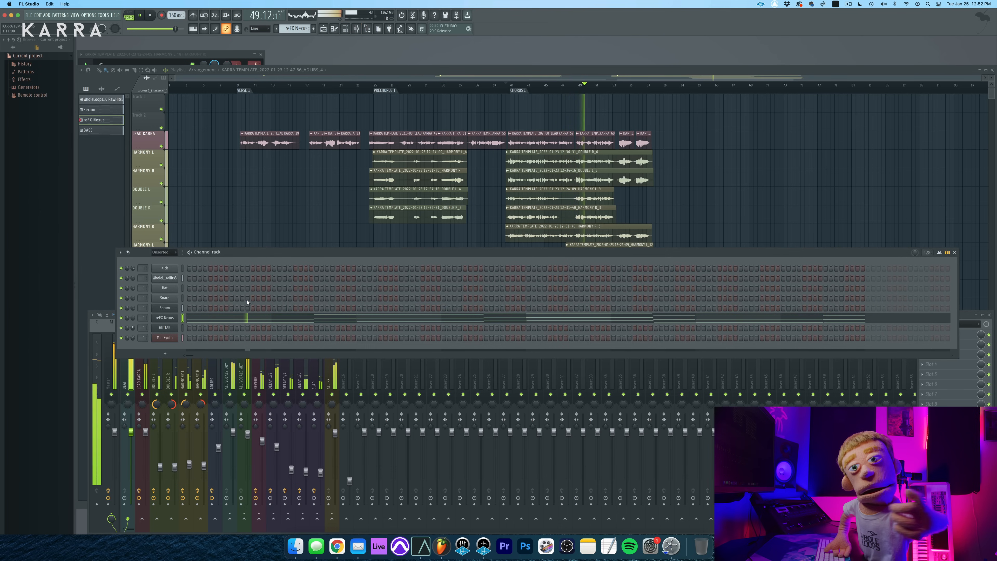
key("space")
Browse the Raw Drum One Shots folders of WL Raw Hits 3 for a percussion sample
left_click(22, 48)
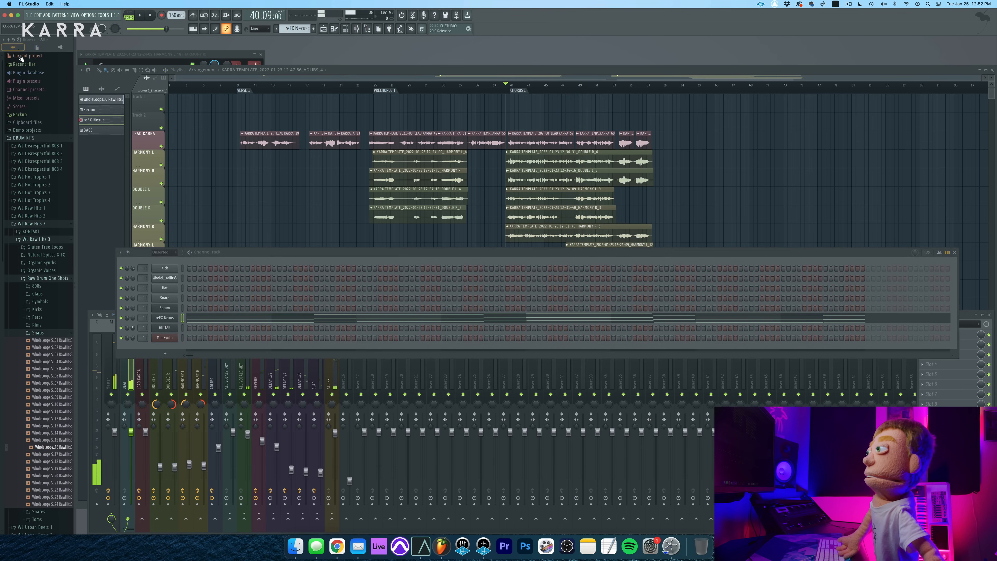
left_click(39, 332)
left_click(42, 325)
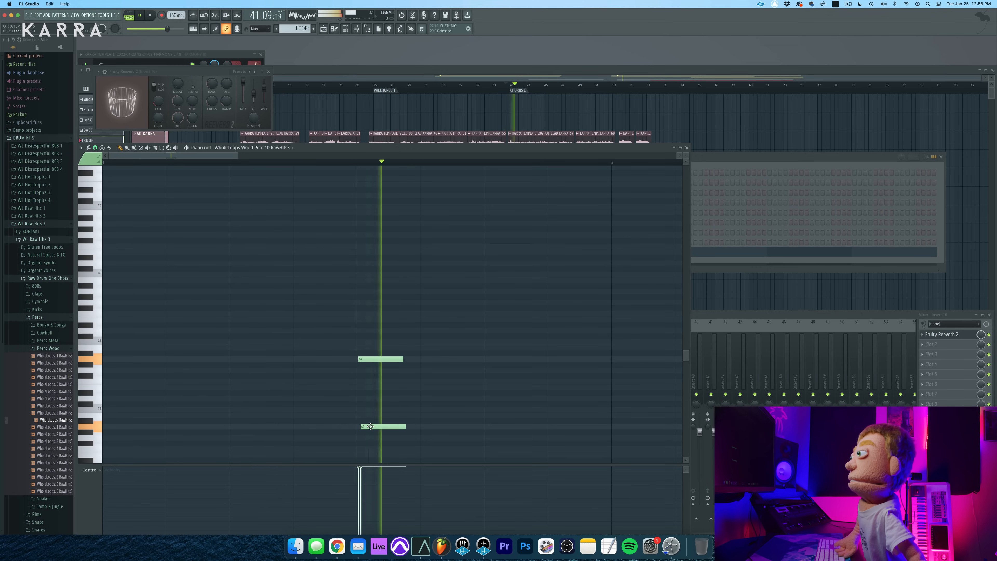
Shift the lower wood percussion note of the BOOP pattern later during chorus playback
left_click_drag(370, 426, 384, 427)
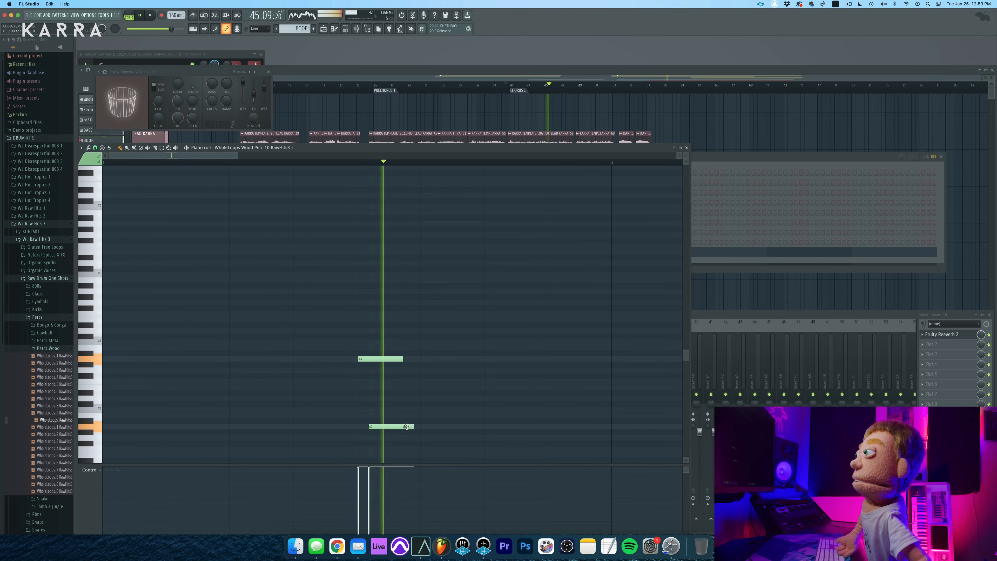
left_click_drag(406, 428, 417, 427)
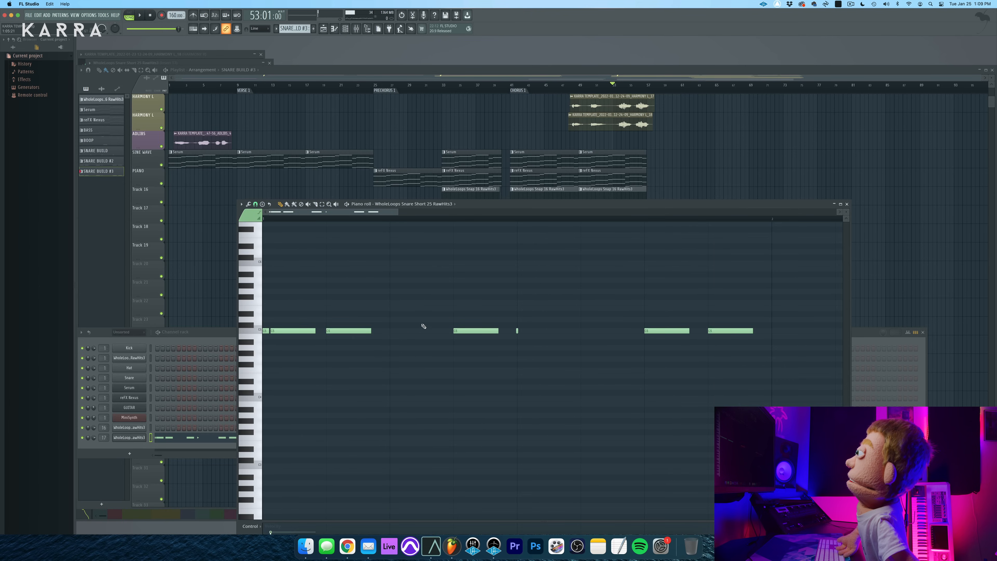
Clear the later notes of the SNARE BUILD #3 pattern, repeat its opening note group across the bar and close the piano roll
left_click_drag(438, 307, 764, 357)
right_click(730, 331)
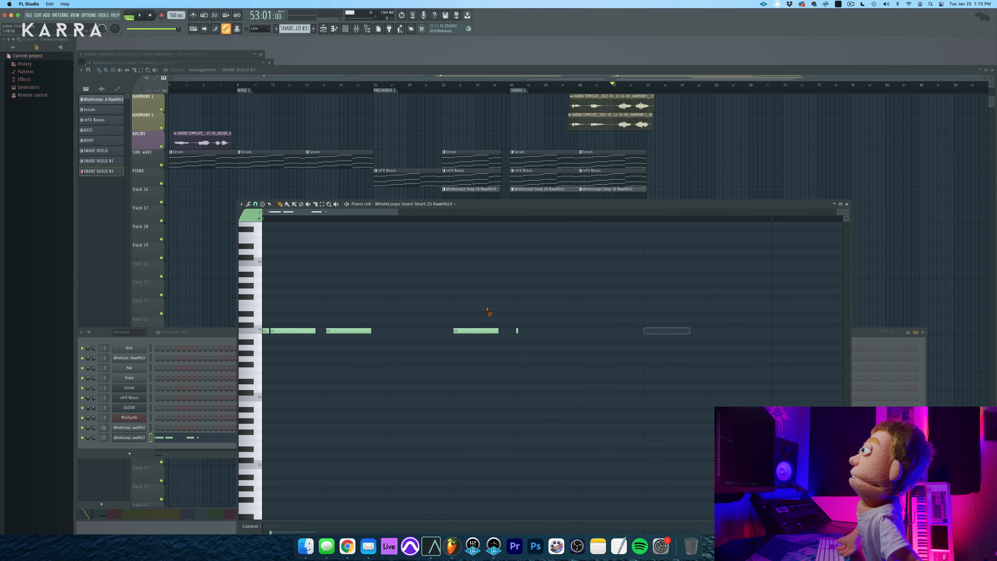
left_click_drag(391, 293, 263, 363)
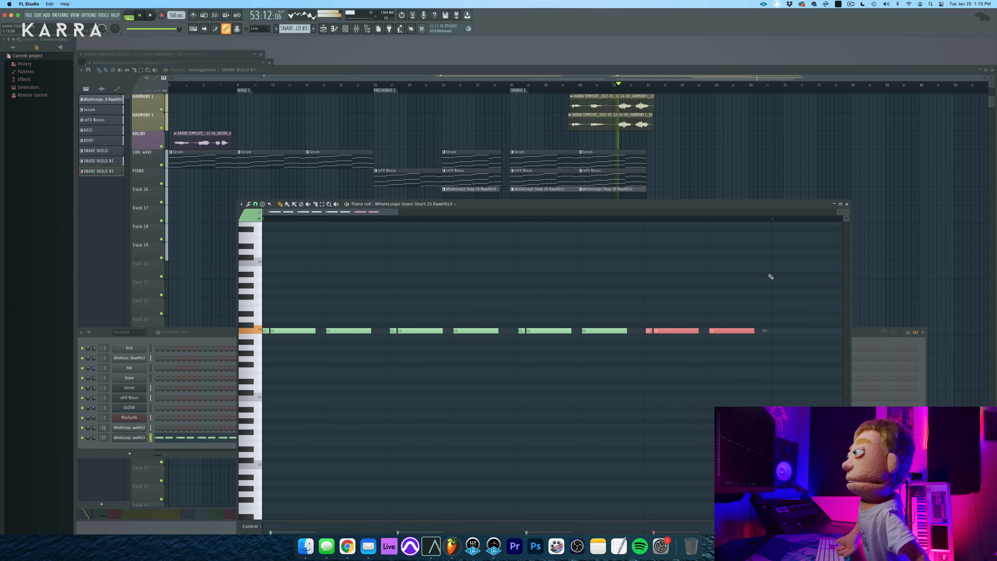
left_click_drag(809, 203, 773, 246)
left_click(814, 249)
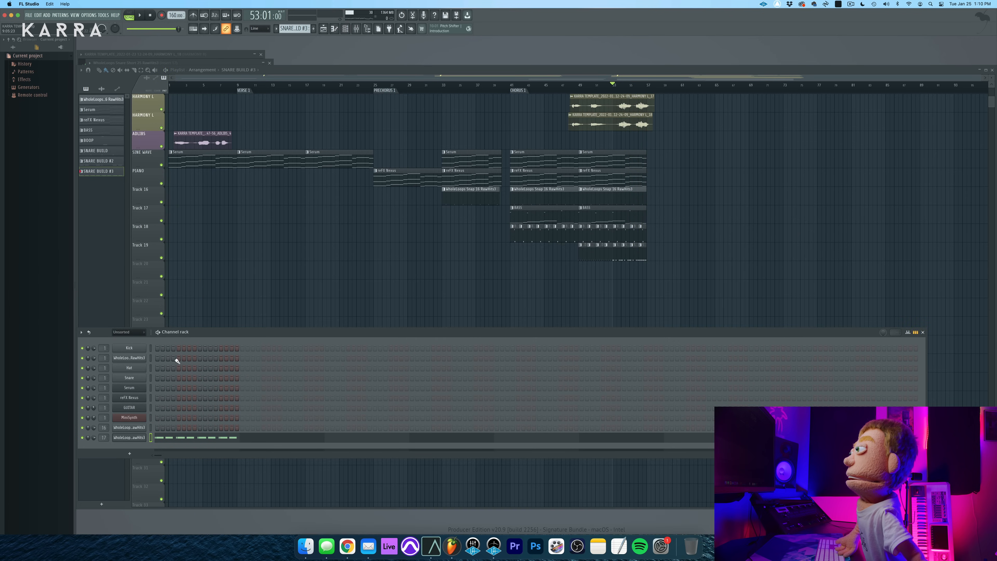
Open the WholeLoops Snare Short 25 channel settings and lower its channel volume to 49% during playback
left_click(129, 437)
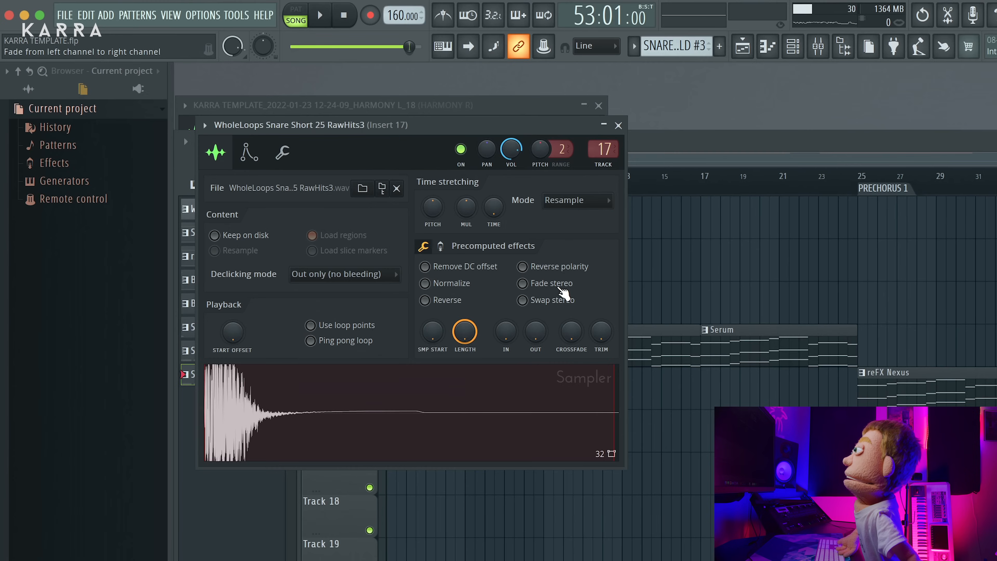
key("space")
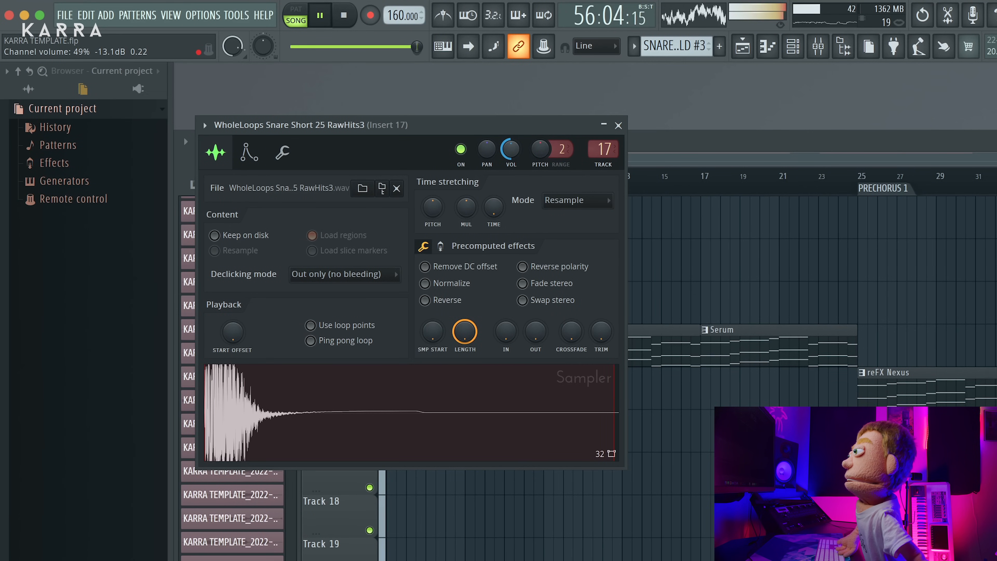
key("space")
Create an automation clip for the short snare's channel volume, fit it under the snare build and adjust its end point
right_click(511, 150)
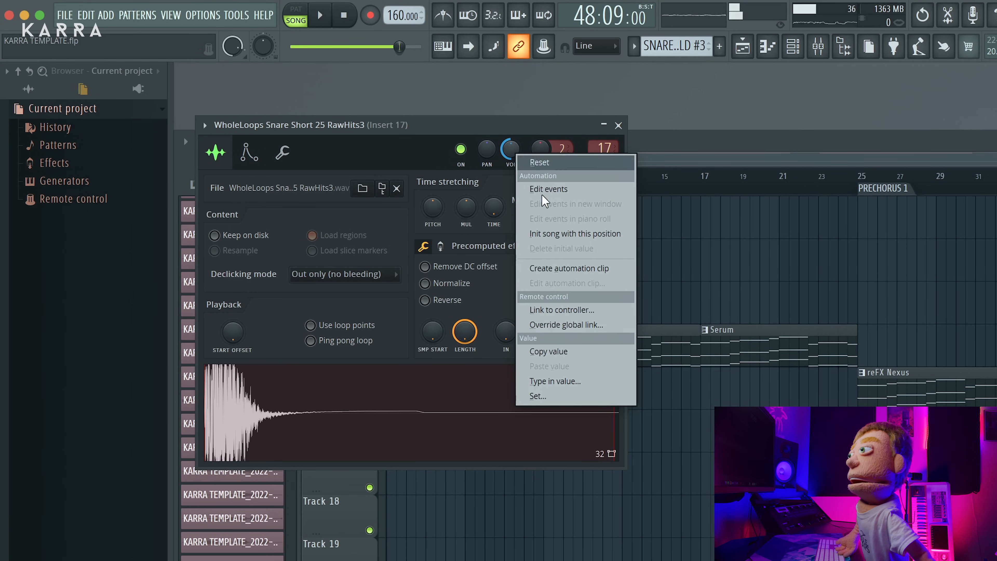
left_click(550, 269)
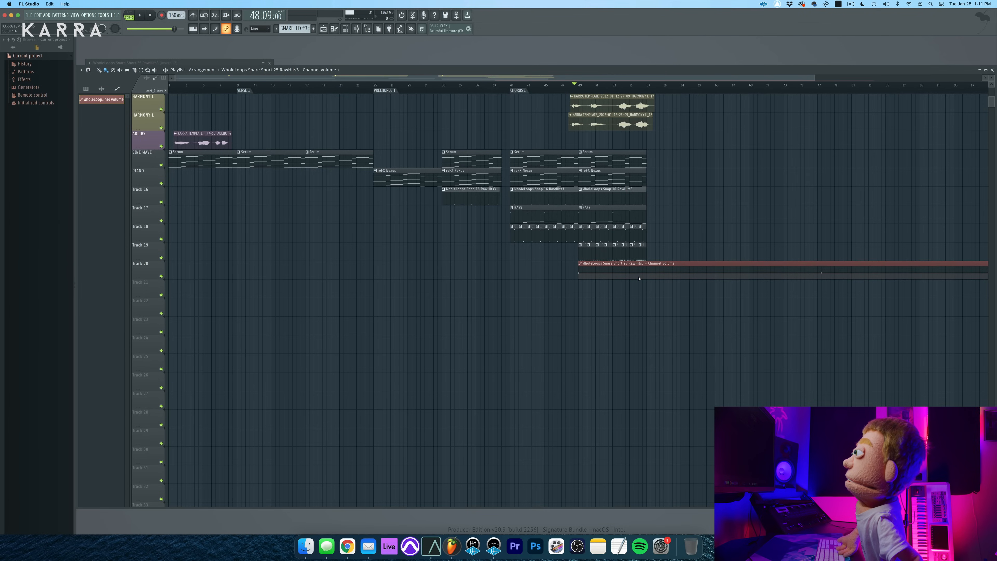
left_click_drag(657, 272, 211, 272)
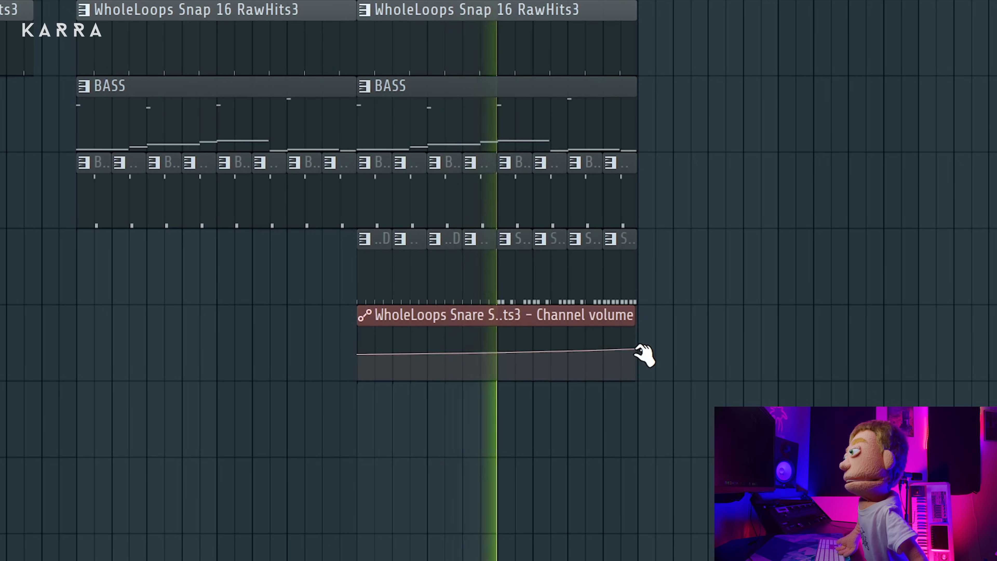
left_click_drag(636, 325, 637, 345)
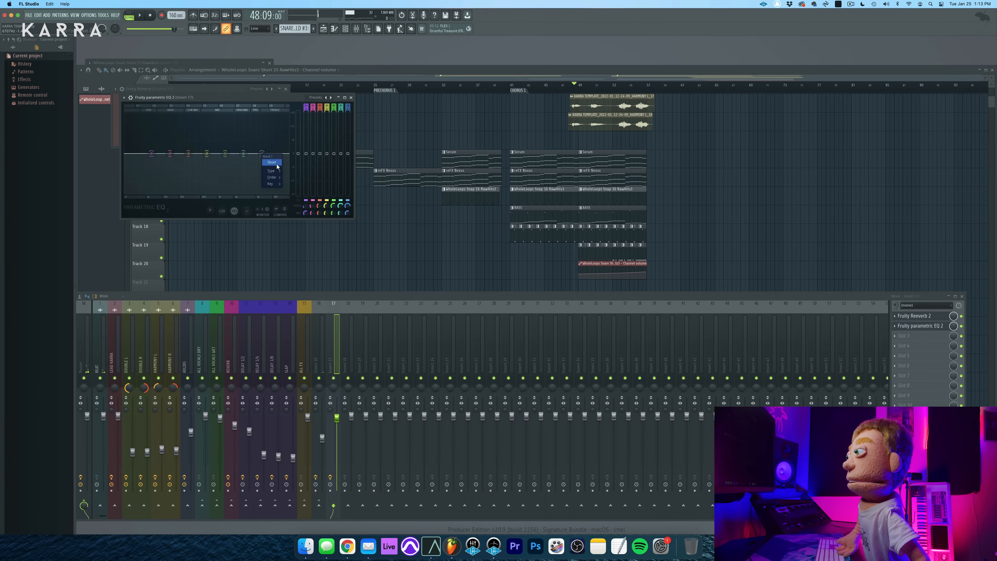
Turn band 7 of the snare insert's Fruity parametric EQ 2 into a low-pass filter and adjust its frequency
right_click(276, 153)
left_click_drag(269, 153, 283, 154)
left_click(275, 153)
Create an automation clip for the EQ's band 7 frequency, fitted under the snare build with a lowered start point
left_click(95, 15)
mouse_move(245, 39)
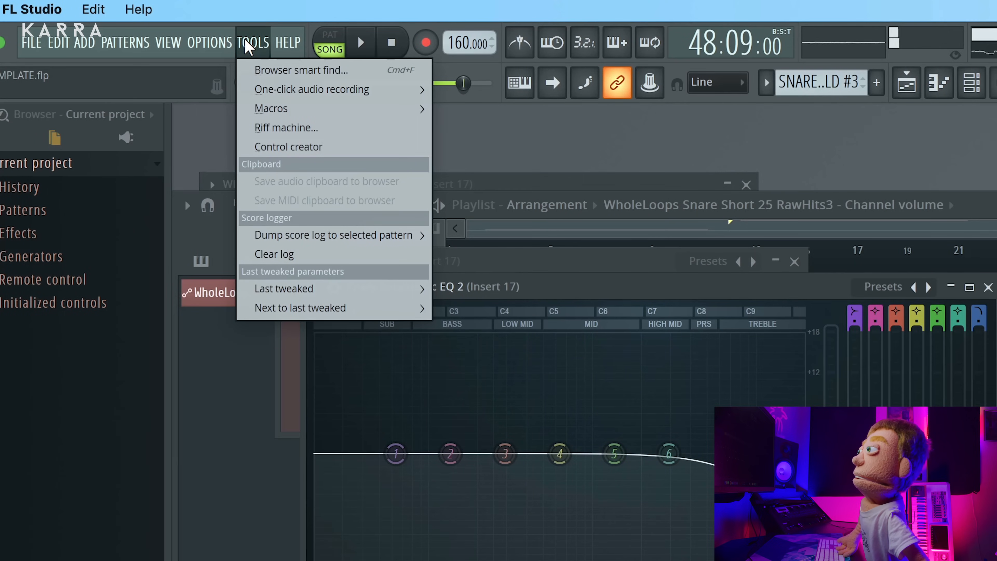
mouse_move(422, 288)
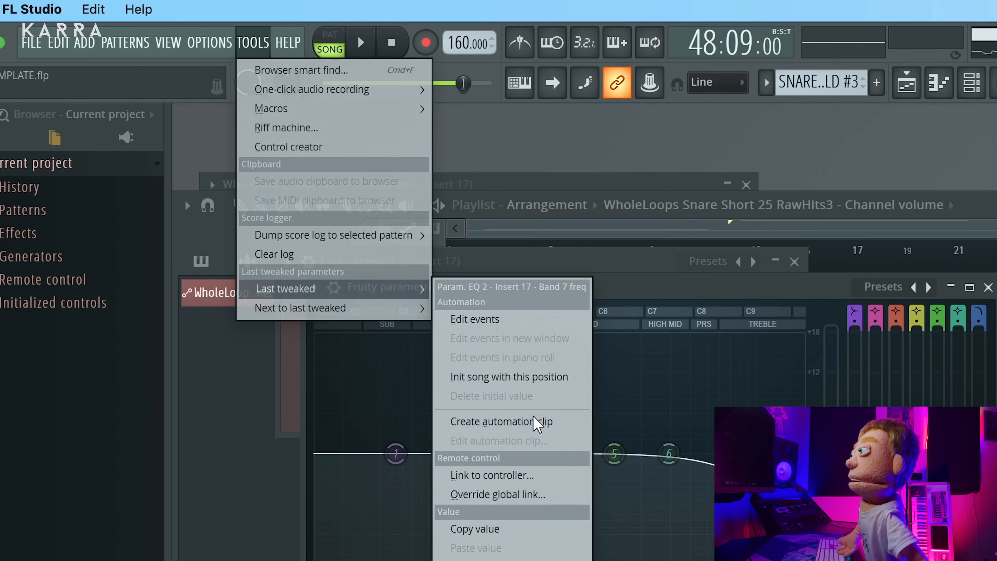
left_click(530, 421)
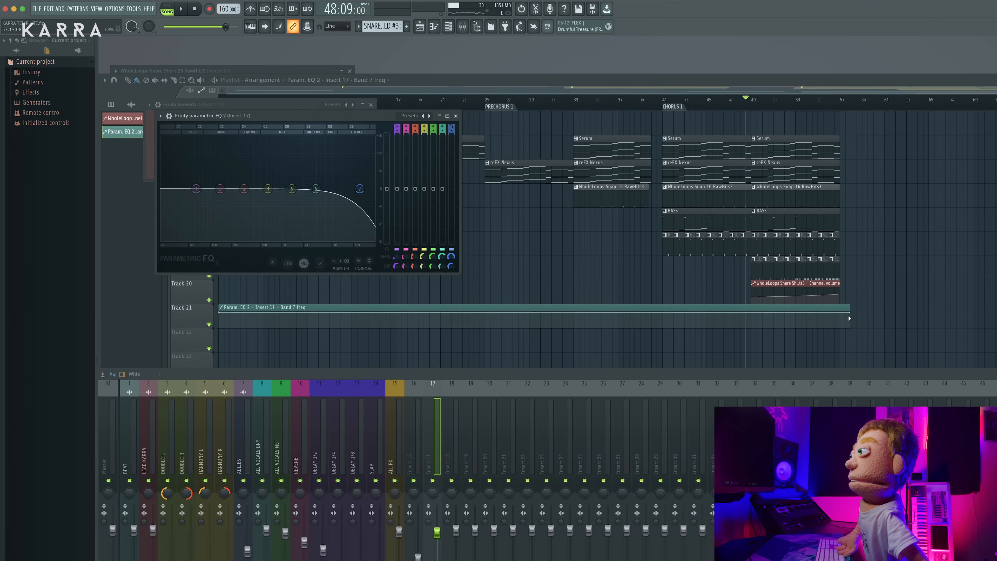
left_click_drag(849, 318, 764, 307)
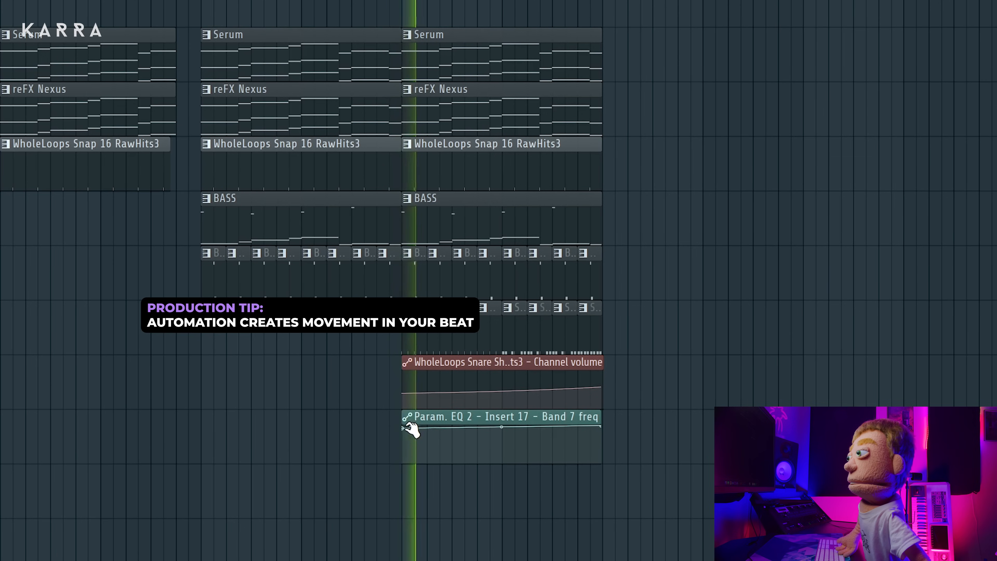
mouse_move(407, 430)
left_mouse_down()
mouse_move(400, 460)
mouse_move(407, 443)
left_mouse_up()
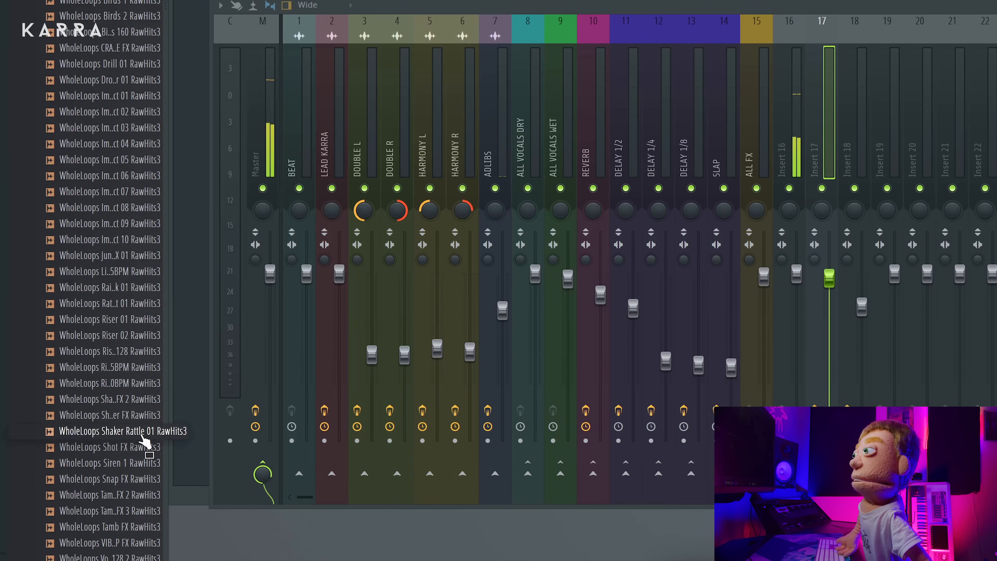
Audition the WholeLoops FX samples and place Riser 01 RawHits3 below the snare build, ending with the chorus
left_click(143, 434)
scroll(145, 441, "down", 10)
left_click(150, 78)
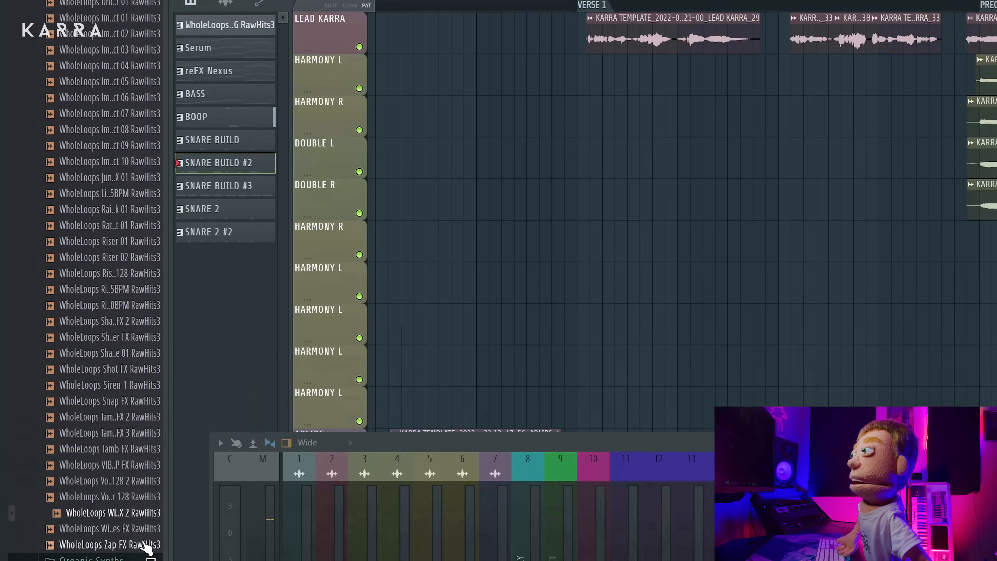
left_click(157, 407)
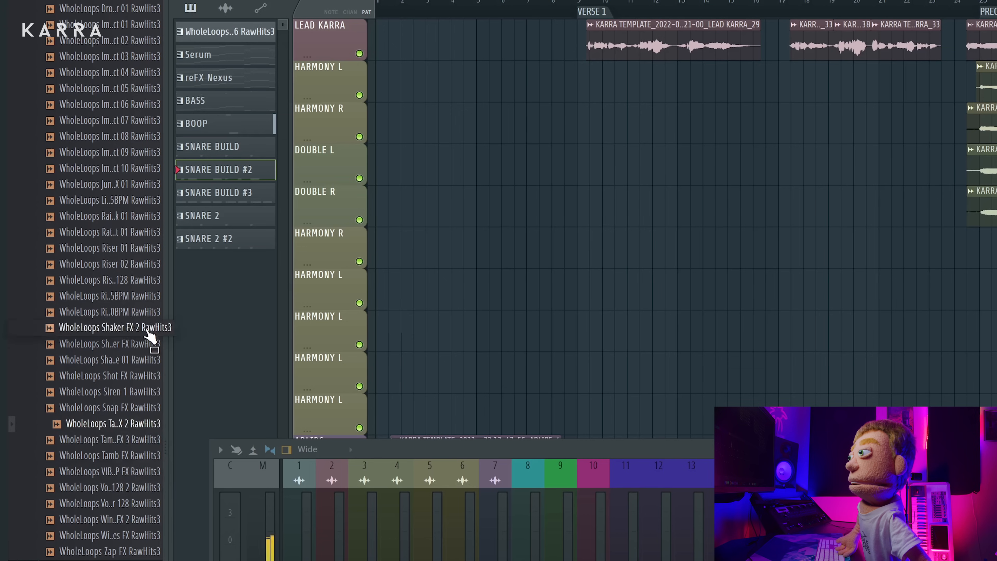
left_click(146, 296)
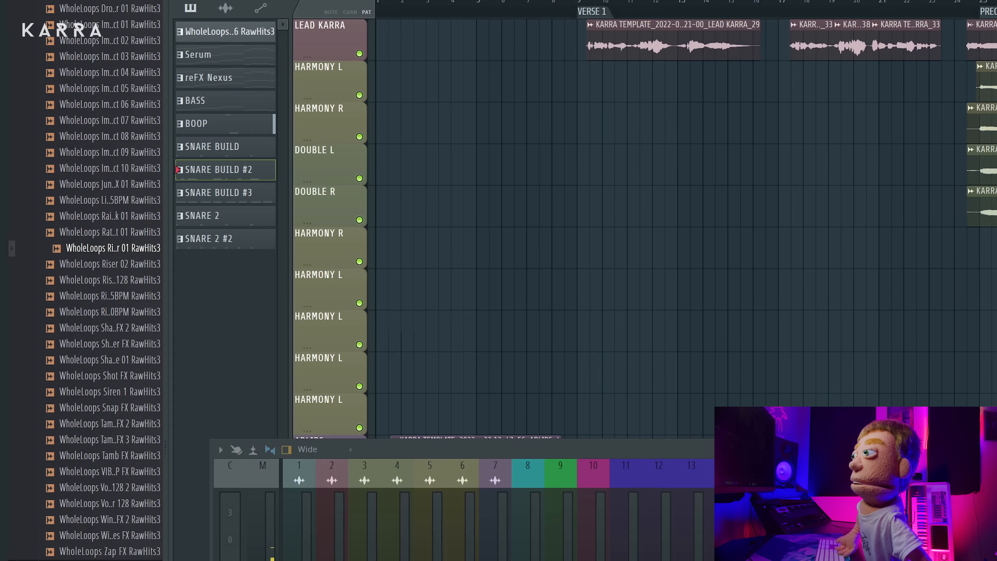
left_click_drag(113, 249, 644, 452)
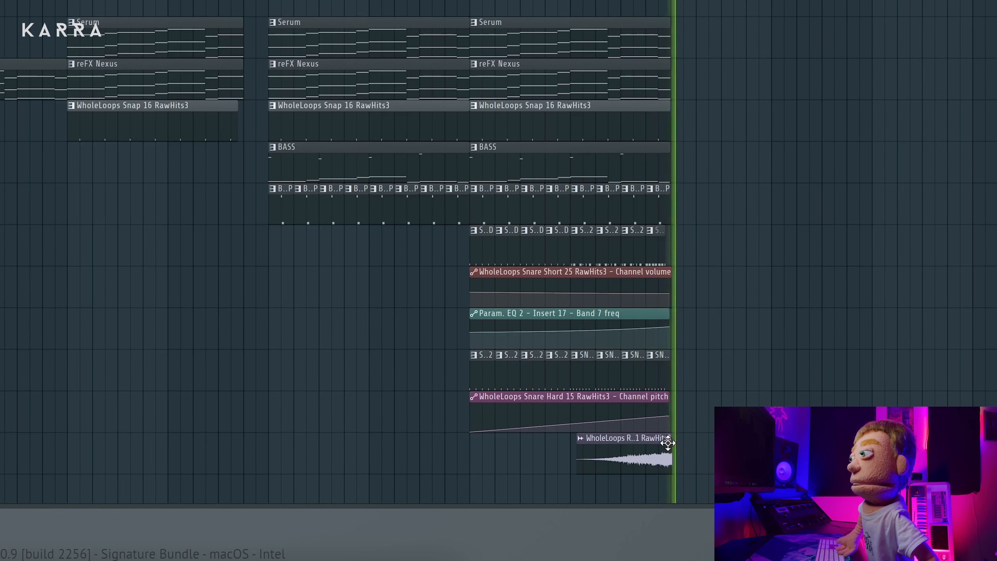
key("space")
scroll(682, 447, "up", 10)
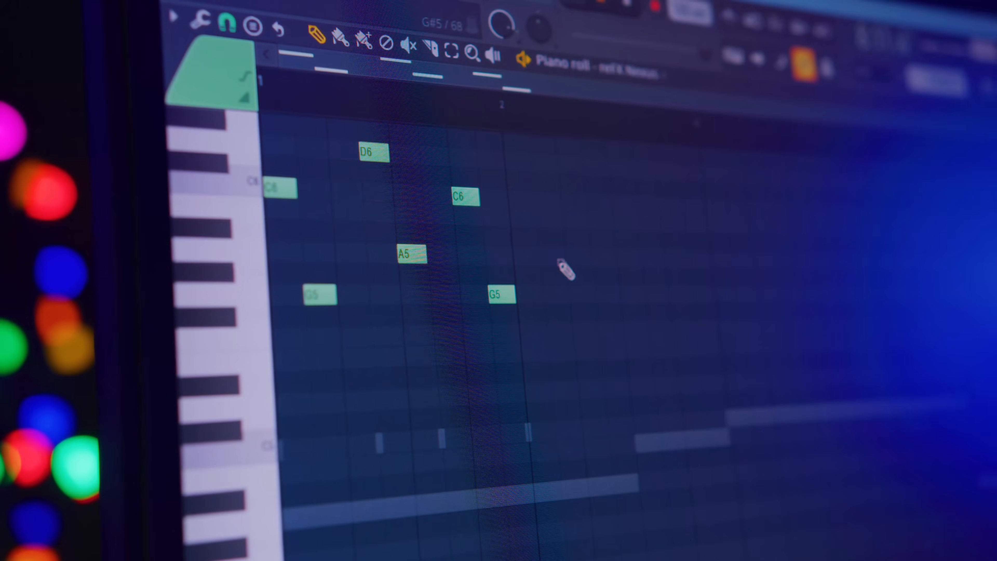
Switch to the KARRA website's vocal templates page and open the FL Studio Template product page
key("space")
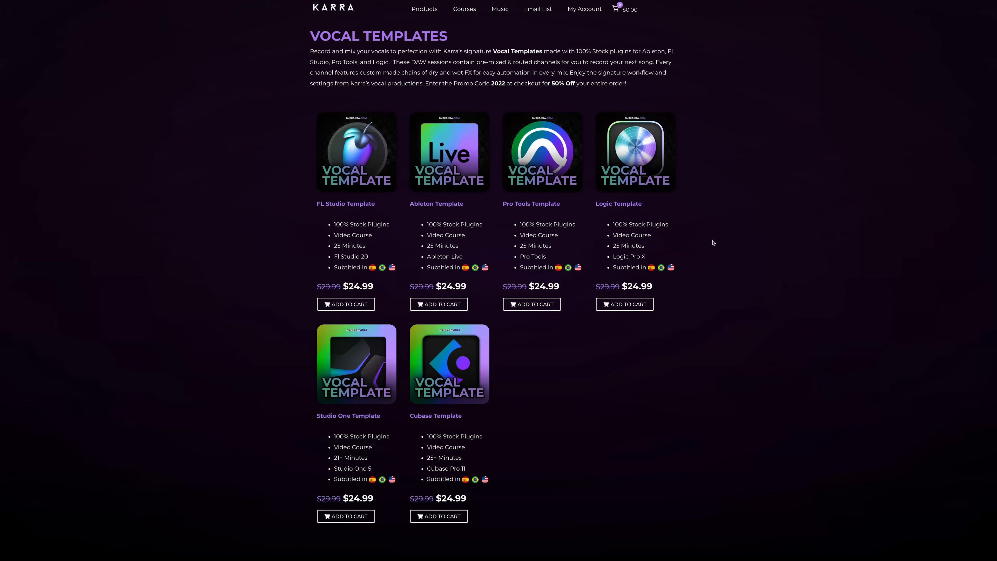
left_click(340, 152)
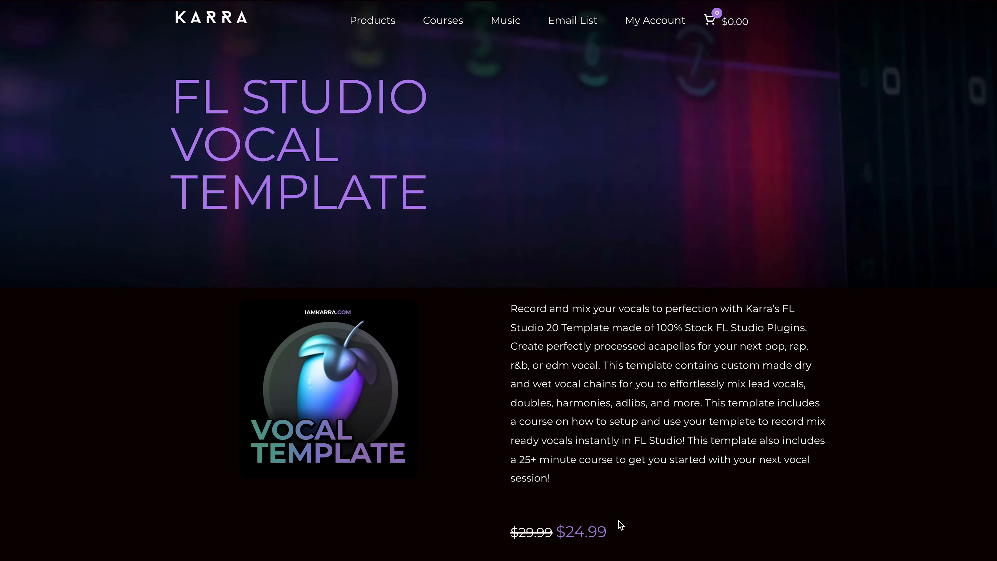